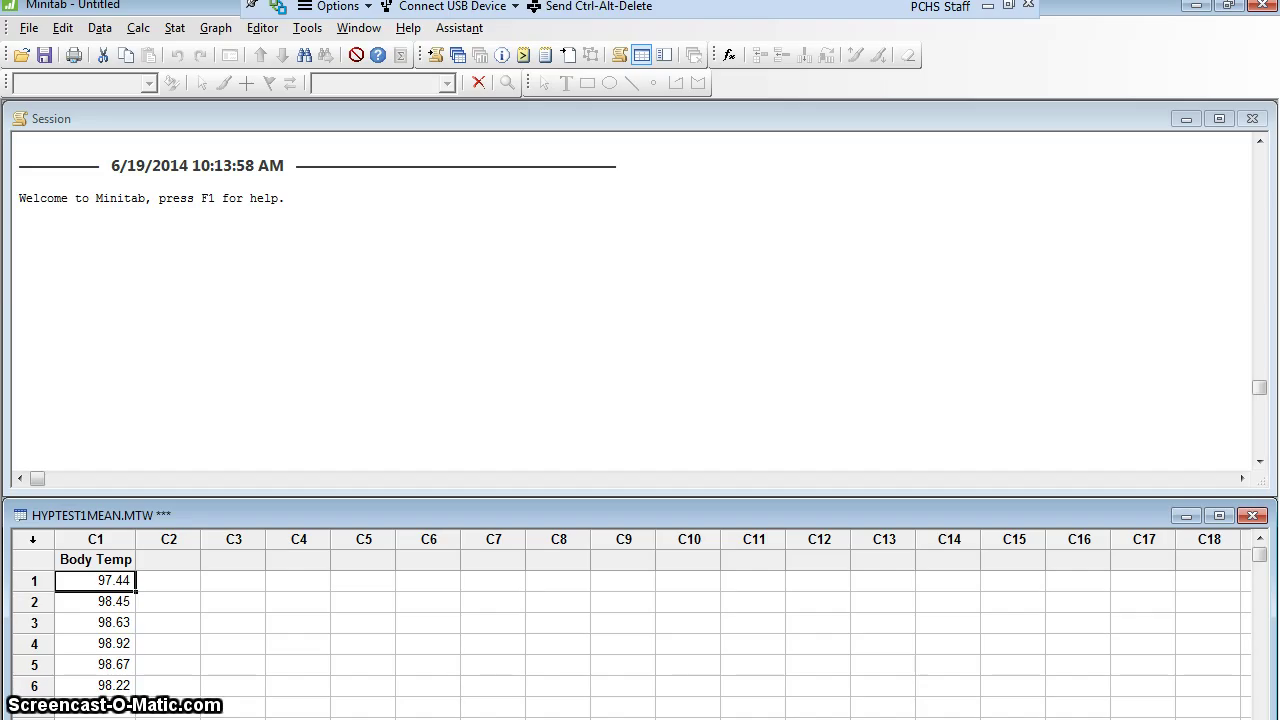
# Note the claim that mean non-febrile body temperature is not 98.6 degrees F, then begin 'H1:'
pyautogui.click(57, 234)
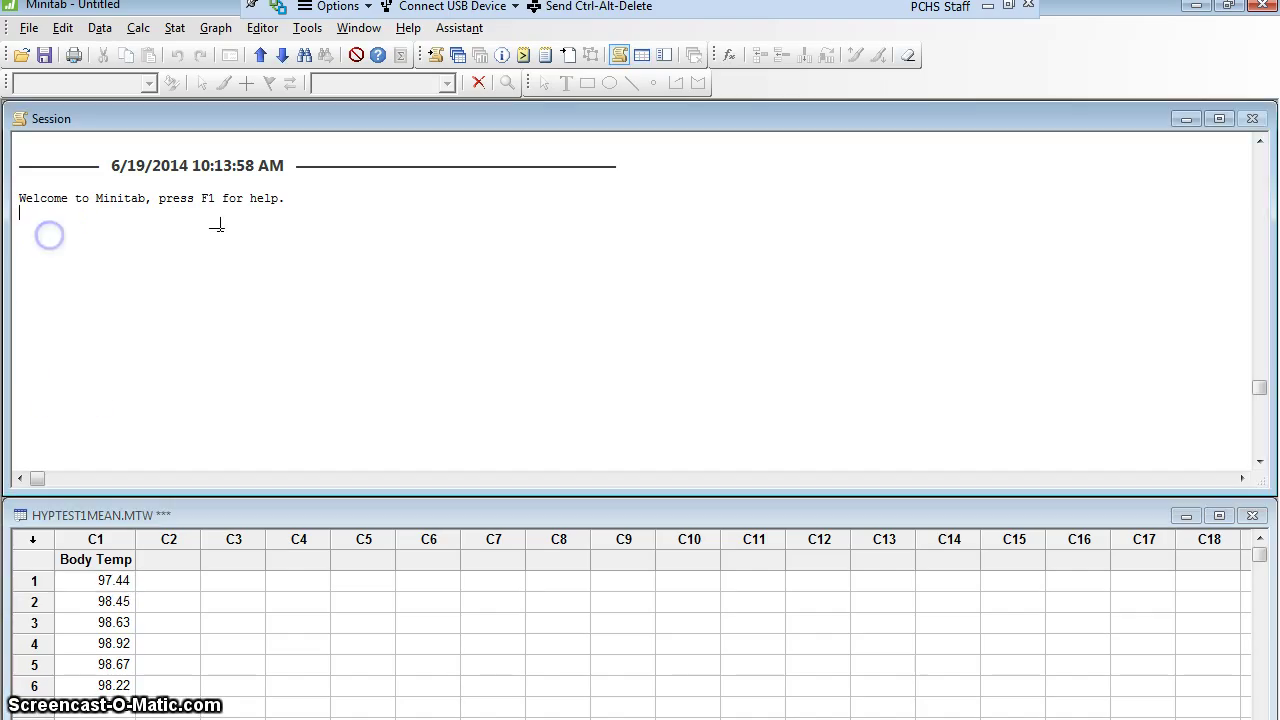
pyautogui.write('Claim: ')
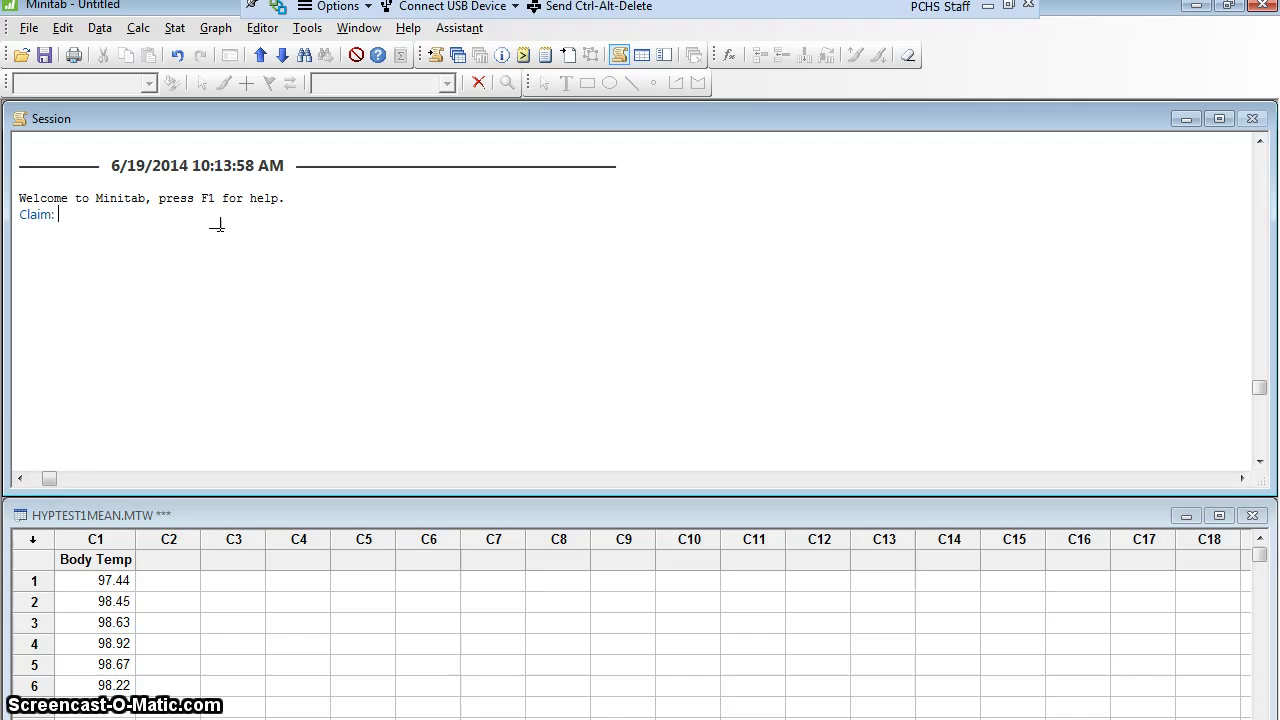
pyautogui.write('The mean bod')
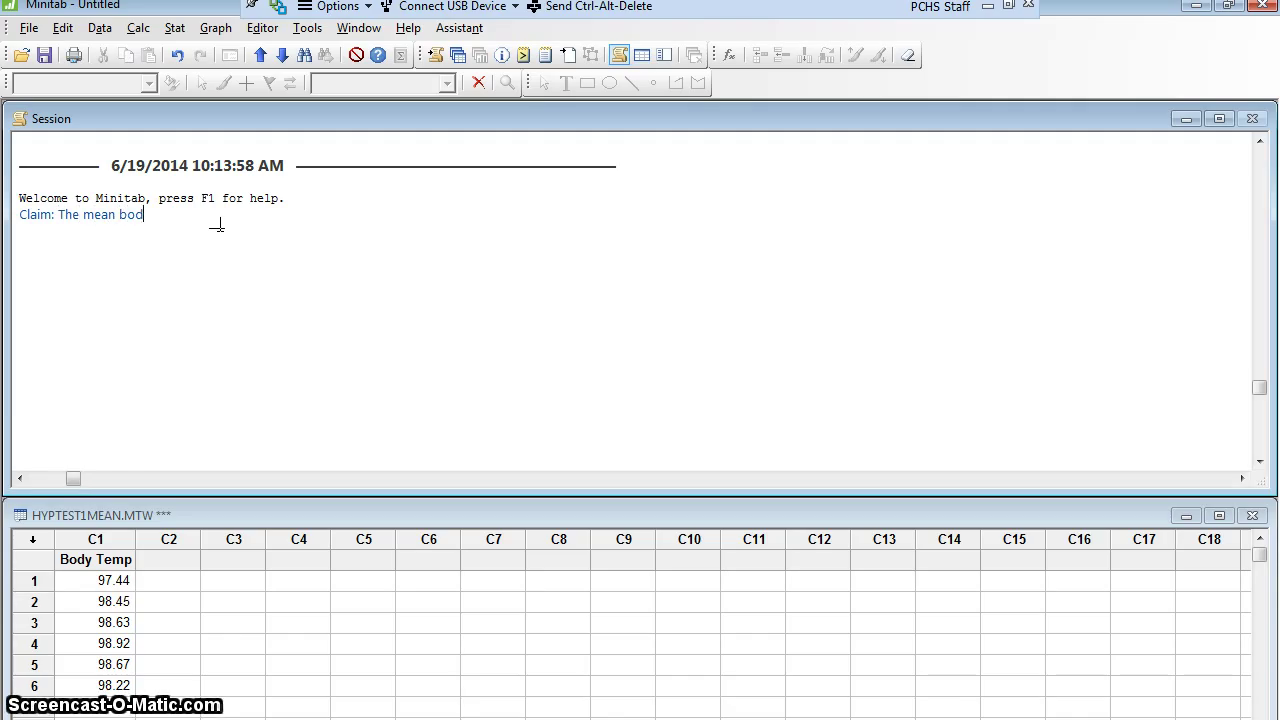
pyautogui.write('y temperat')
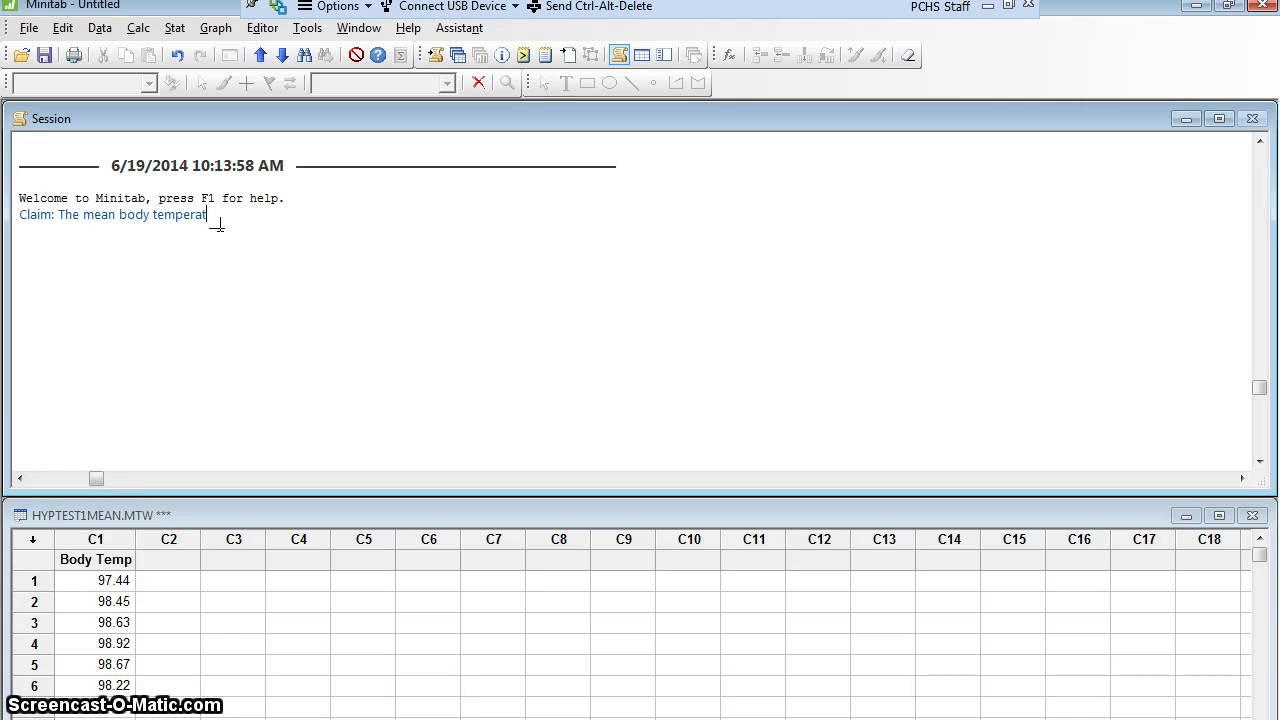
pyautogui.write('ure of non febrile people is n')
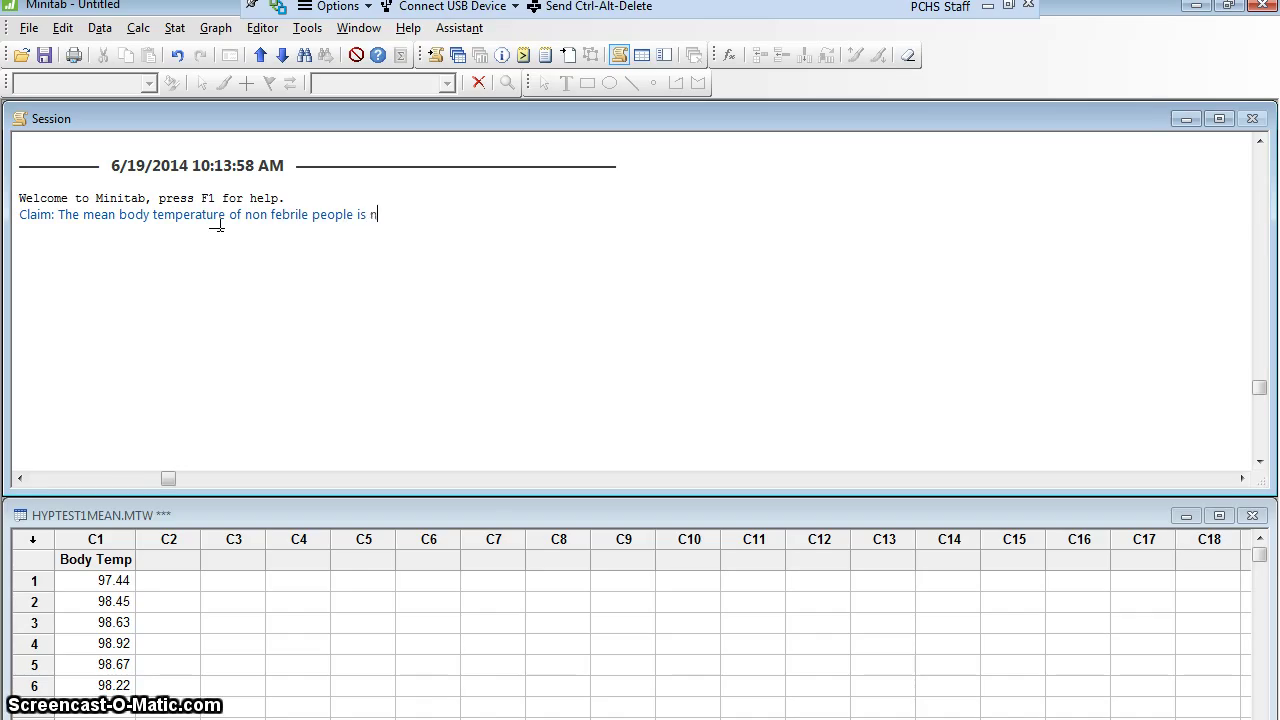
pyautogui.write('ot 98')
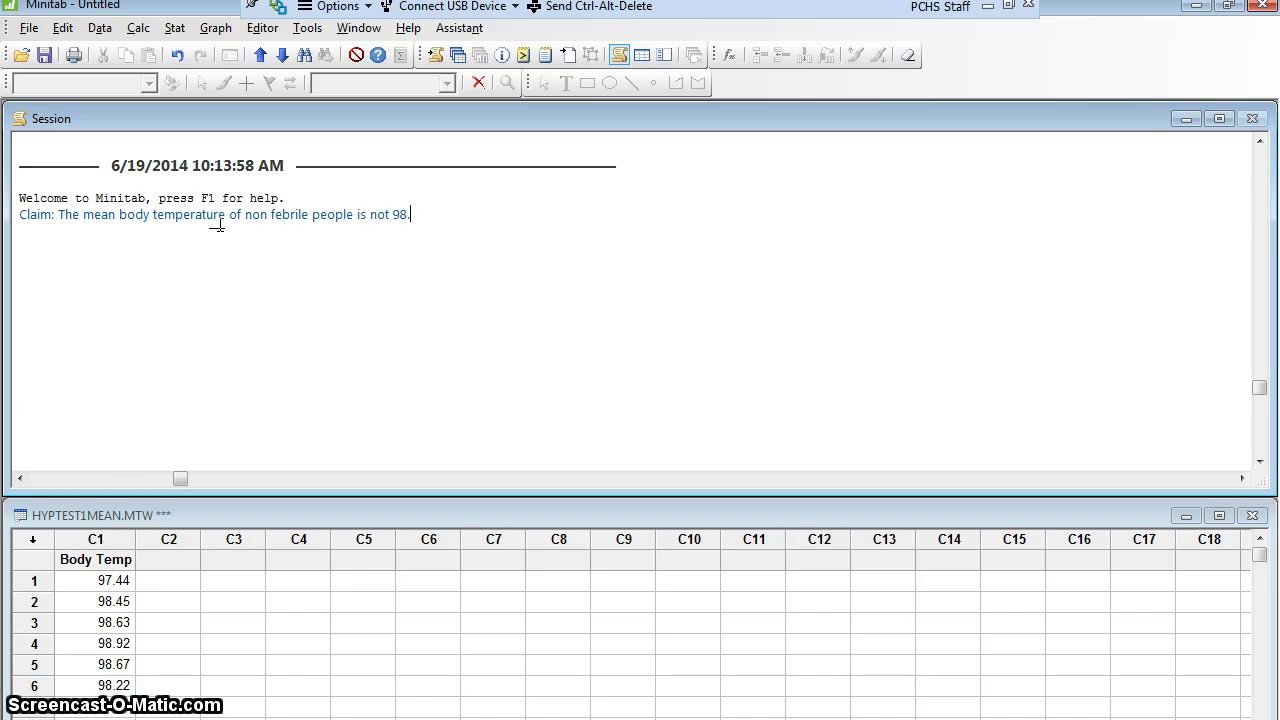
pyautogui.write('.6 degrees F.')
pyautogui.press('Return')
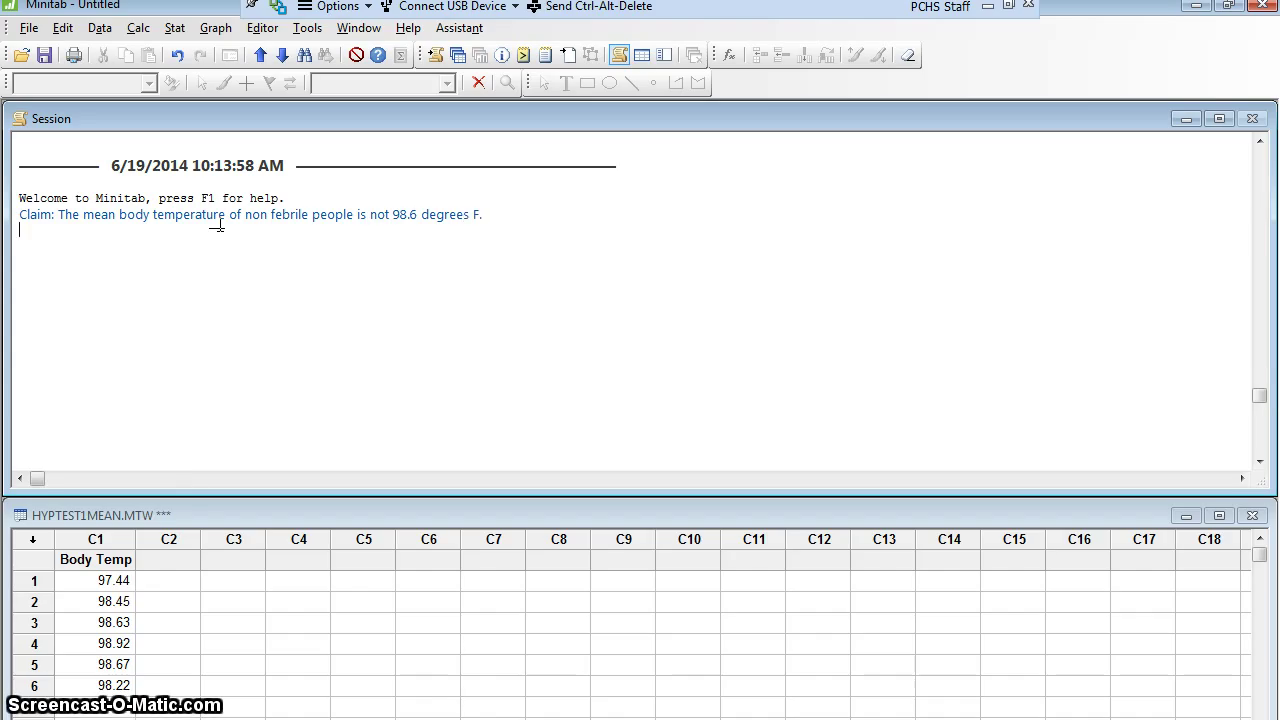
pyautogui.press('Return')
pyautogui.click(240, 242)
pyautogui.write('H1:')
# Write the lines 'H1: mean not equal 98.6', 'H0: mean = 98.6' and 'significance is 0.05'
pyautogui.write('mean ')
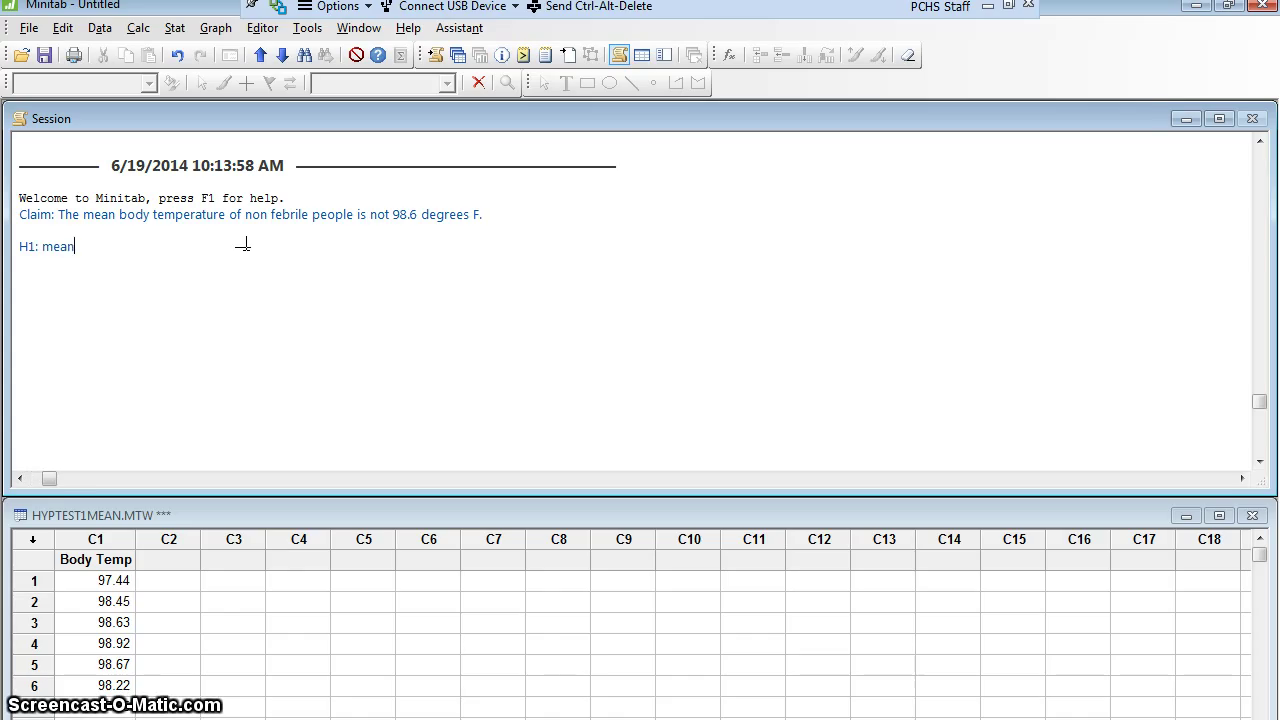
pyautogui.write('no')
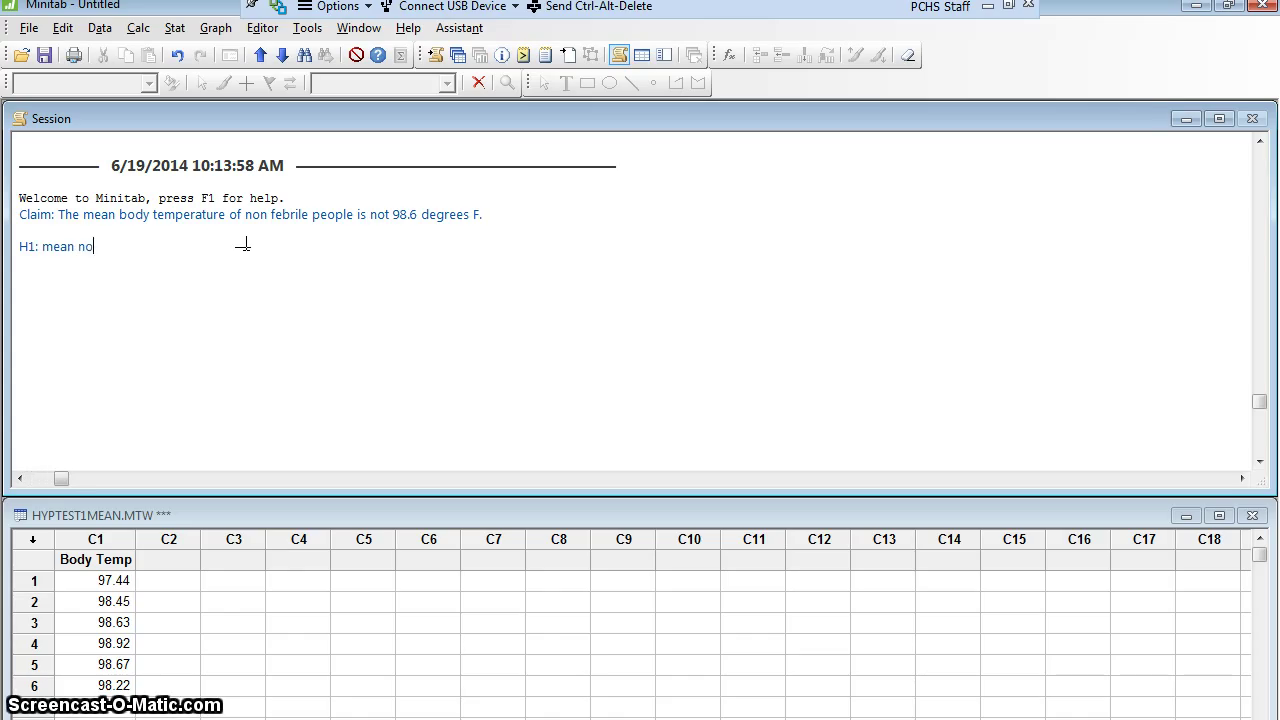
pyautogui.write('t equal ')
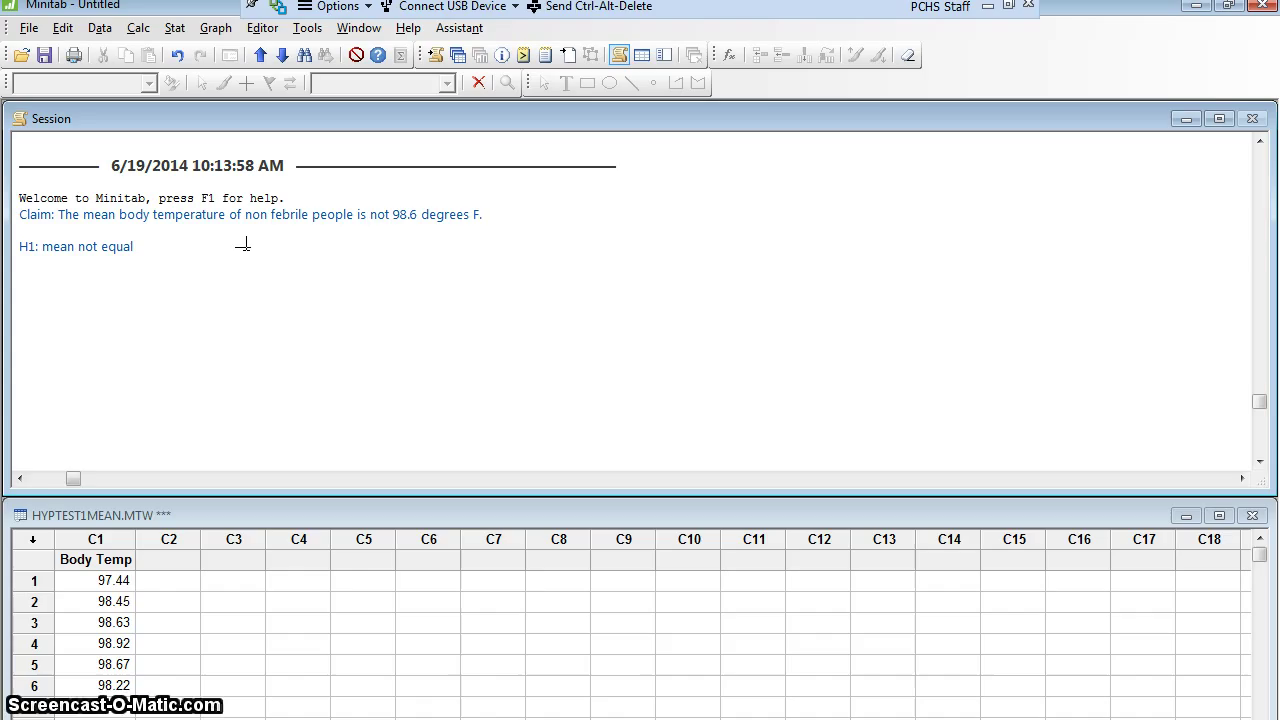
pyautogui.write('98.6')
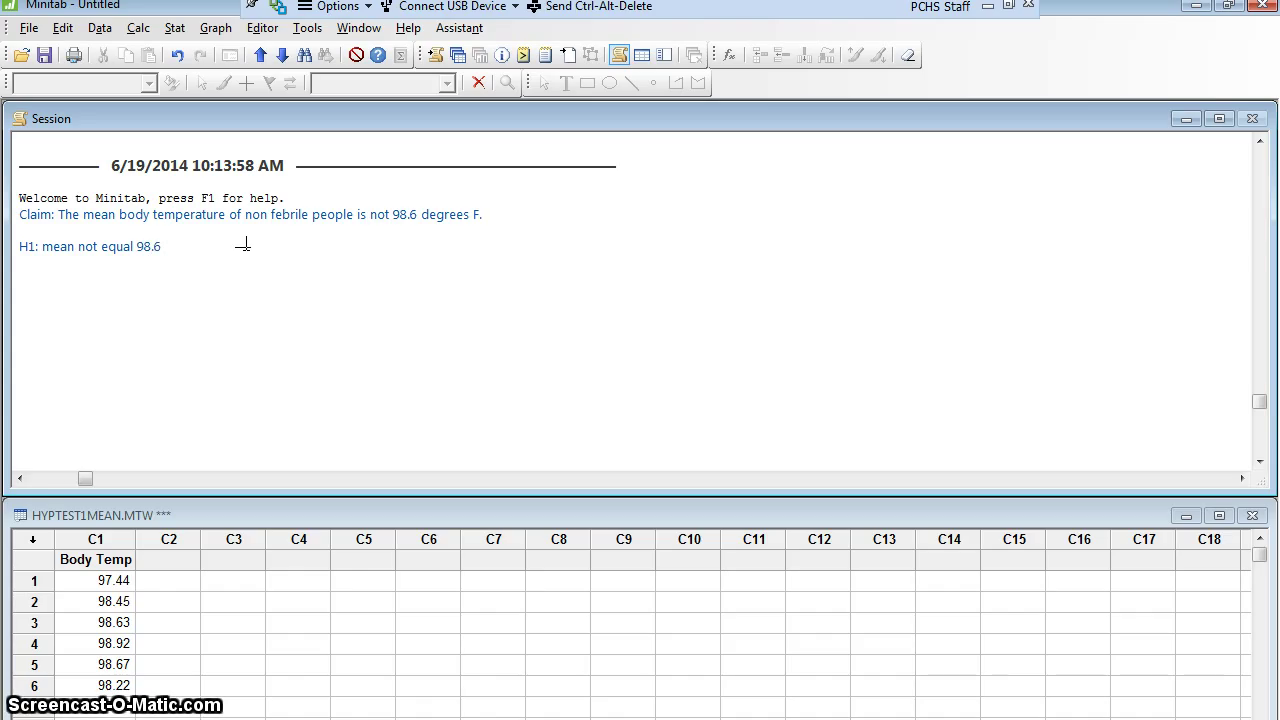
pyautogui.press('Return')
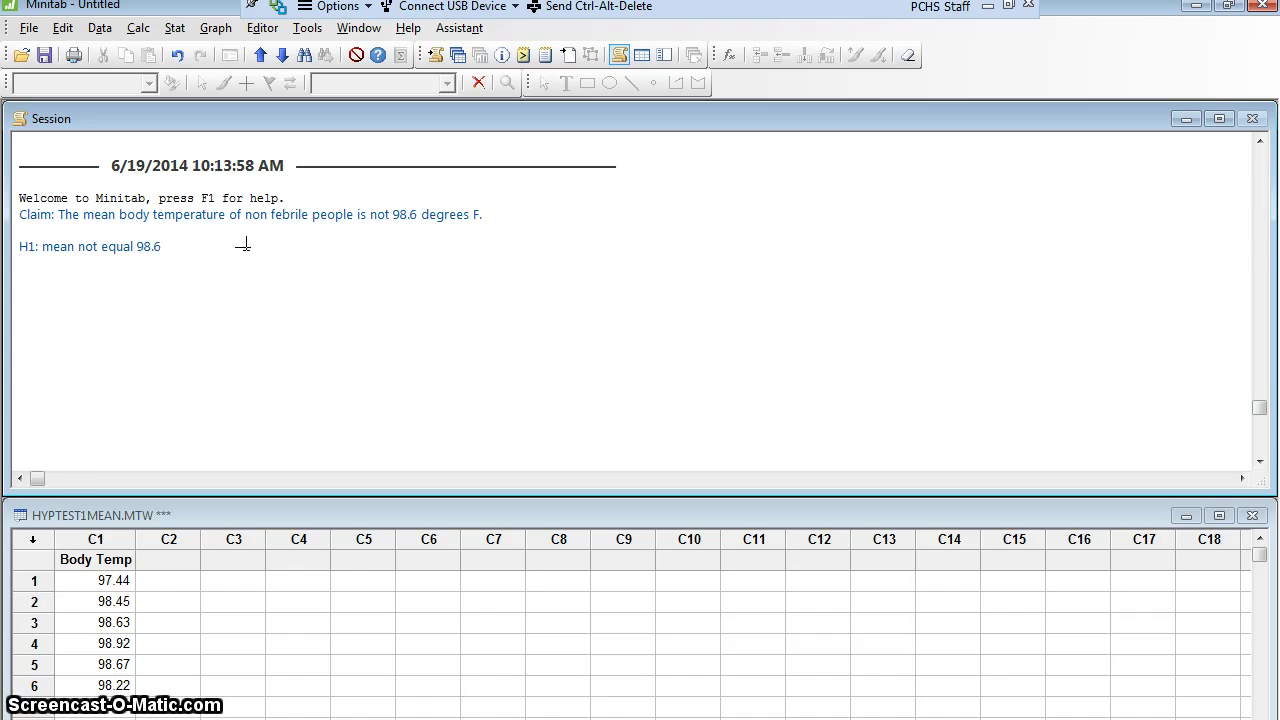
pyautogui.write('H0: ')
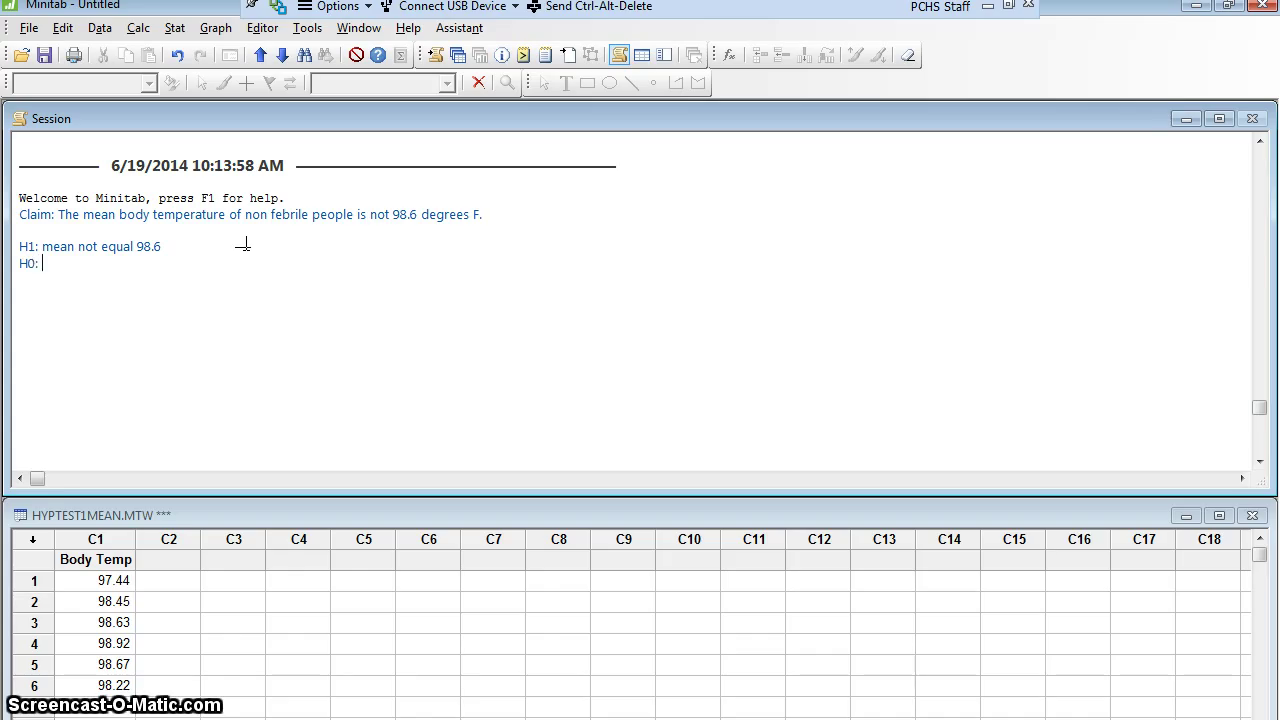
pyautogui.write('mean = 9')
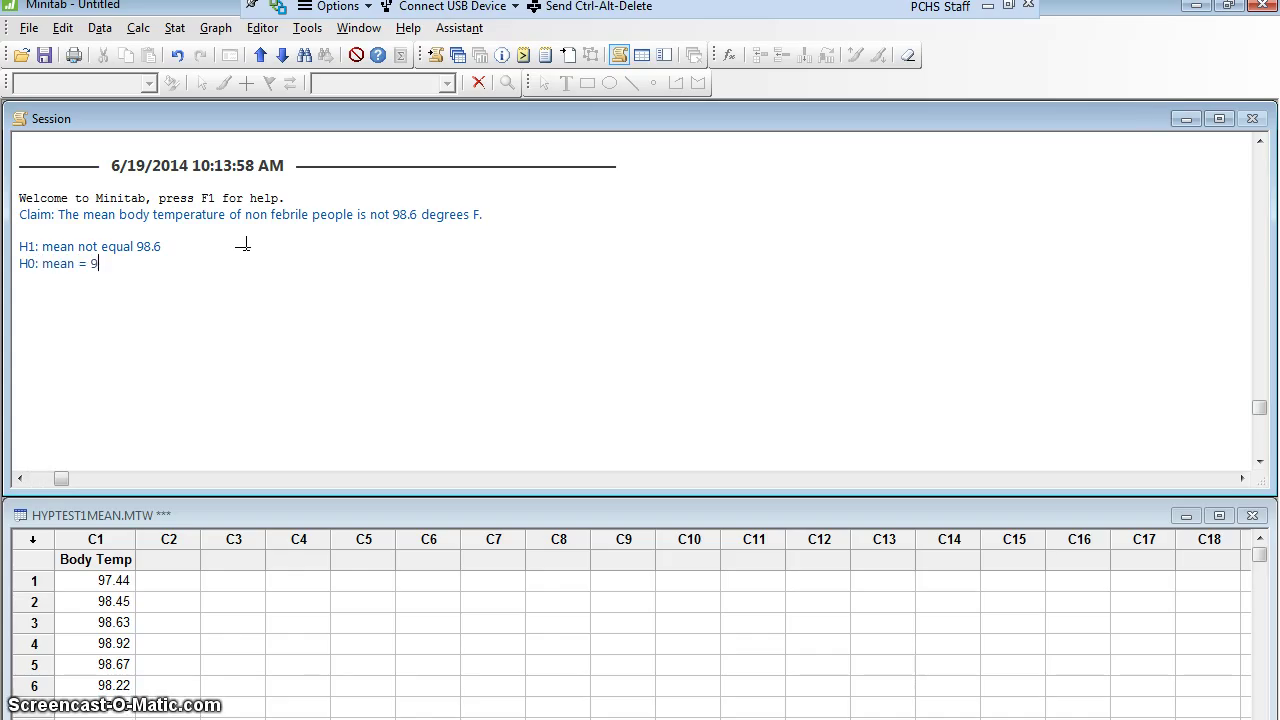
pyautogui.write('8.6')
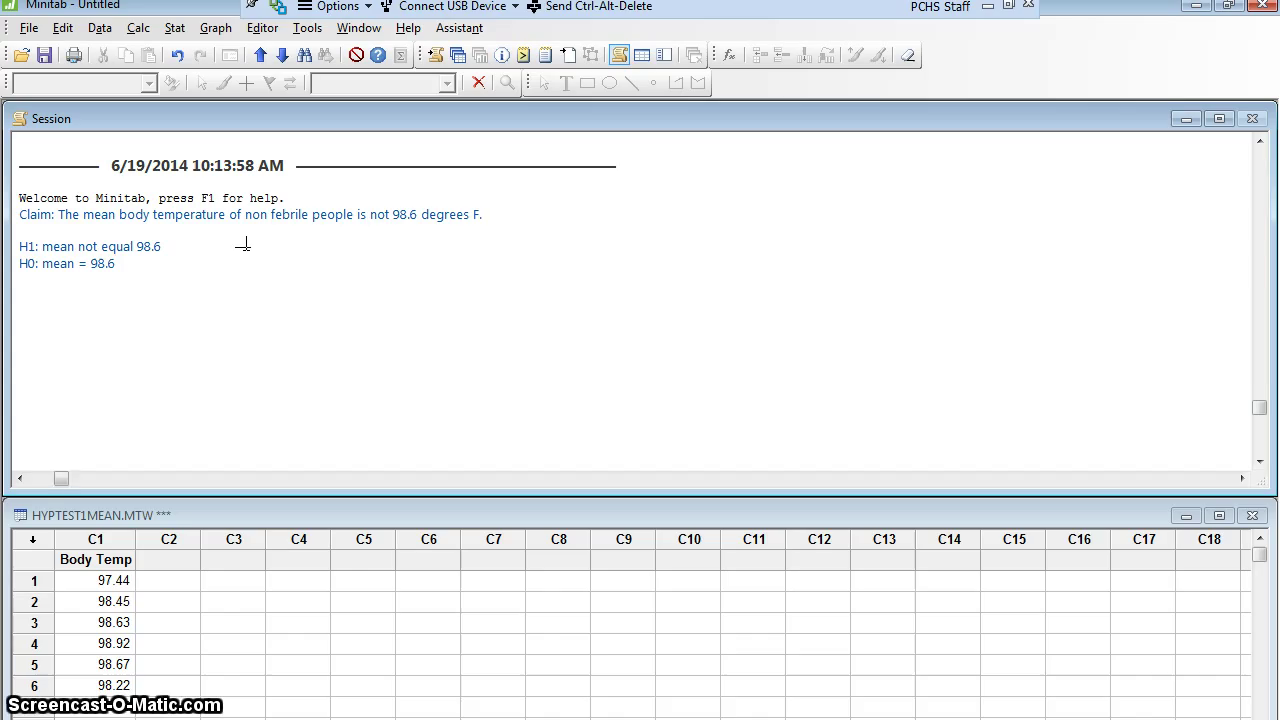
pyautogui.press('Return')
pyautogui.write('si')
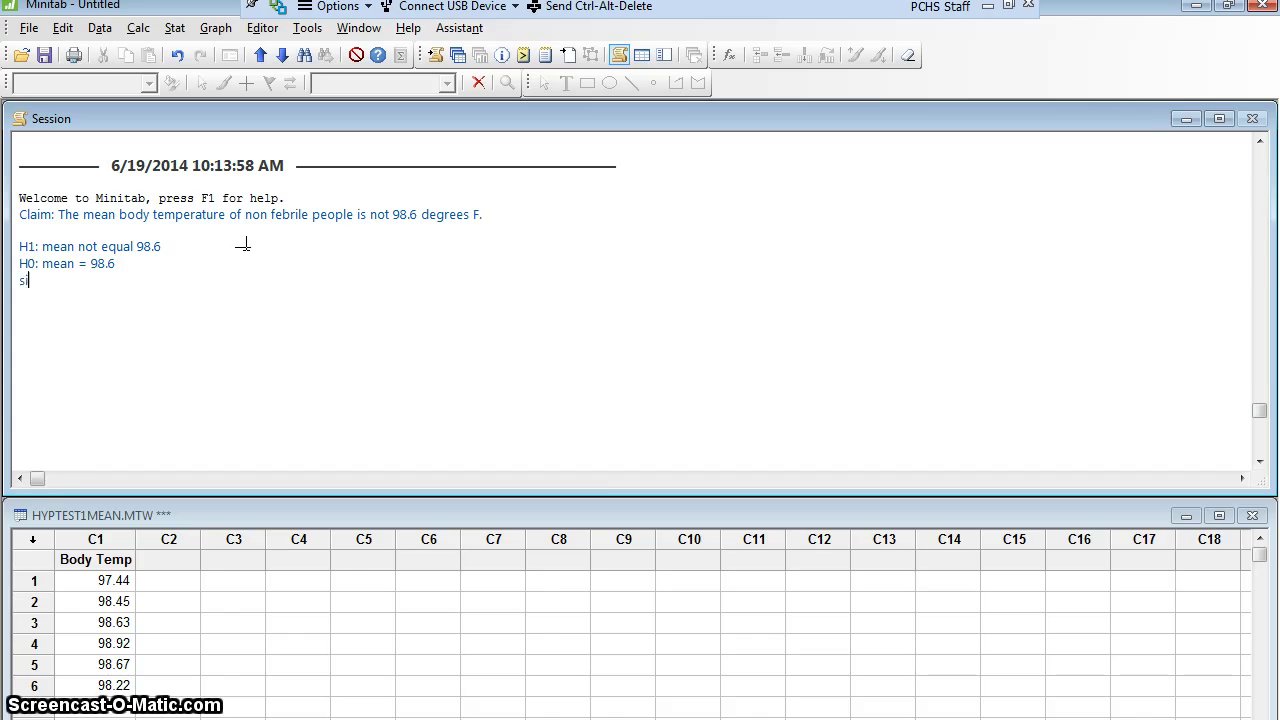
pyautogui.write('gnificance ')
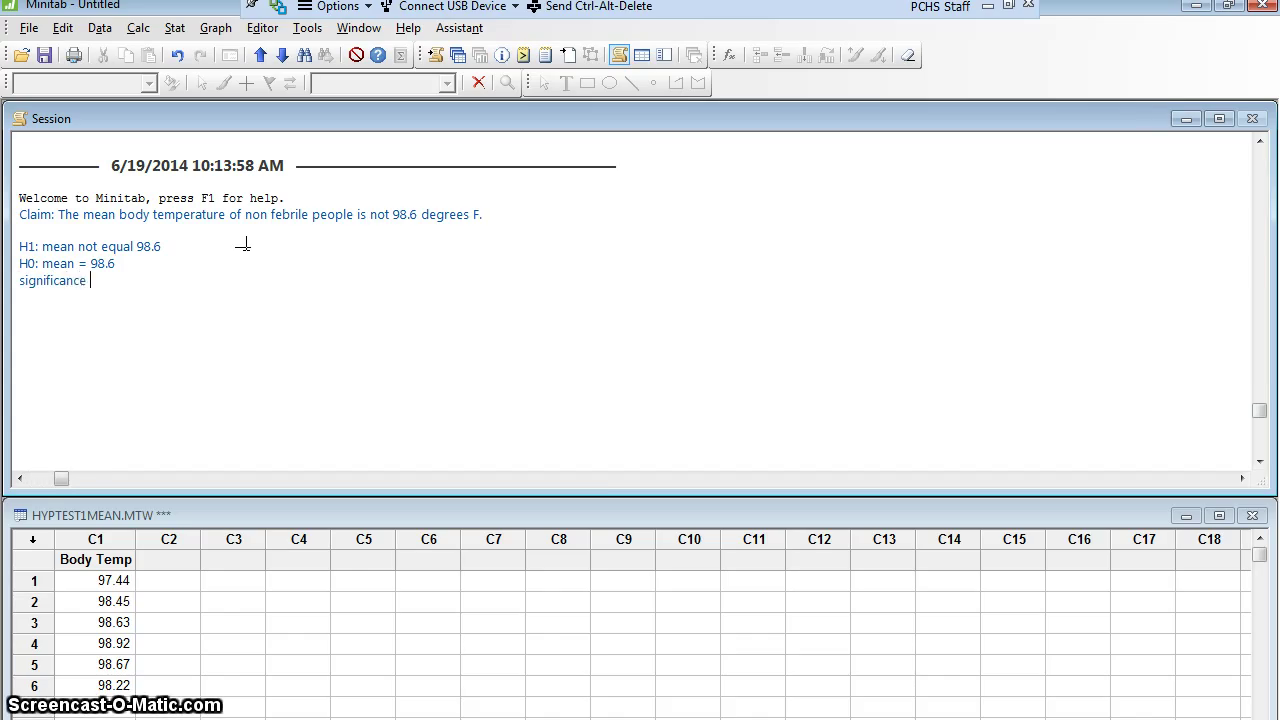
pyautogui.write('is 0.05')
pyautogui.press('Return')
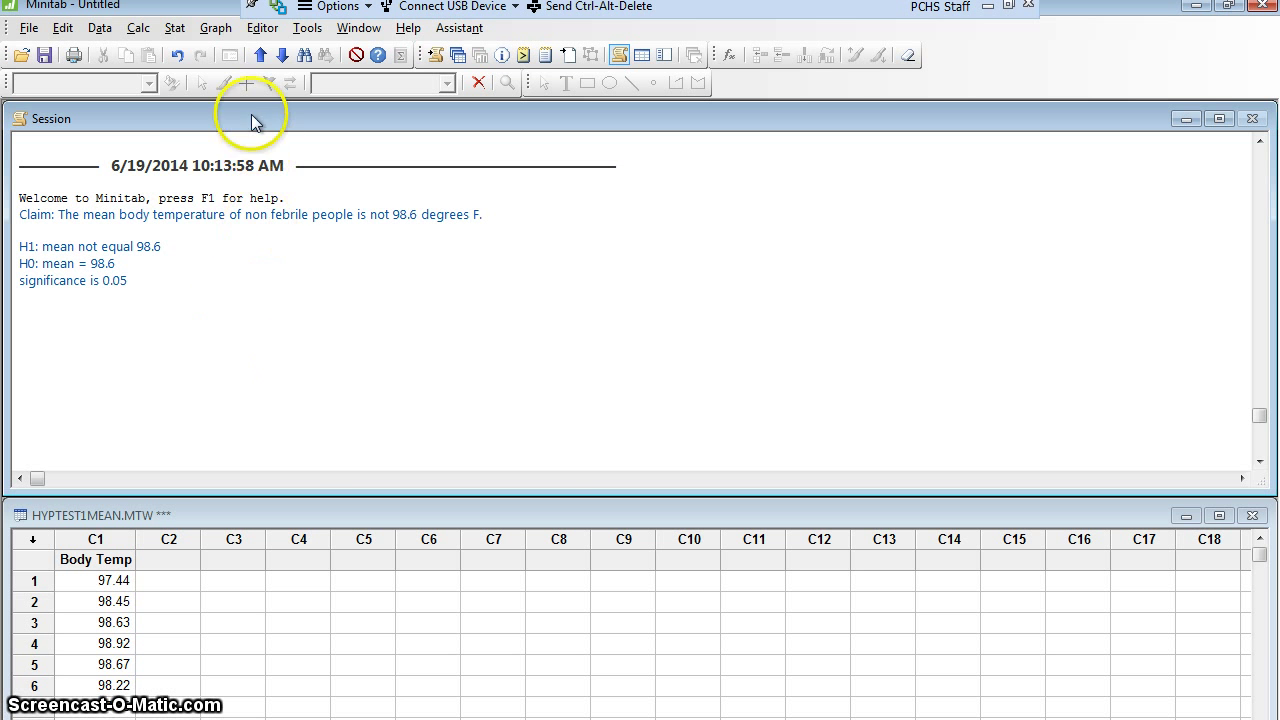
# Open the 1-Sample t dialog from Stat > Basic Statistics
pyautogui.click(186, 32)
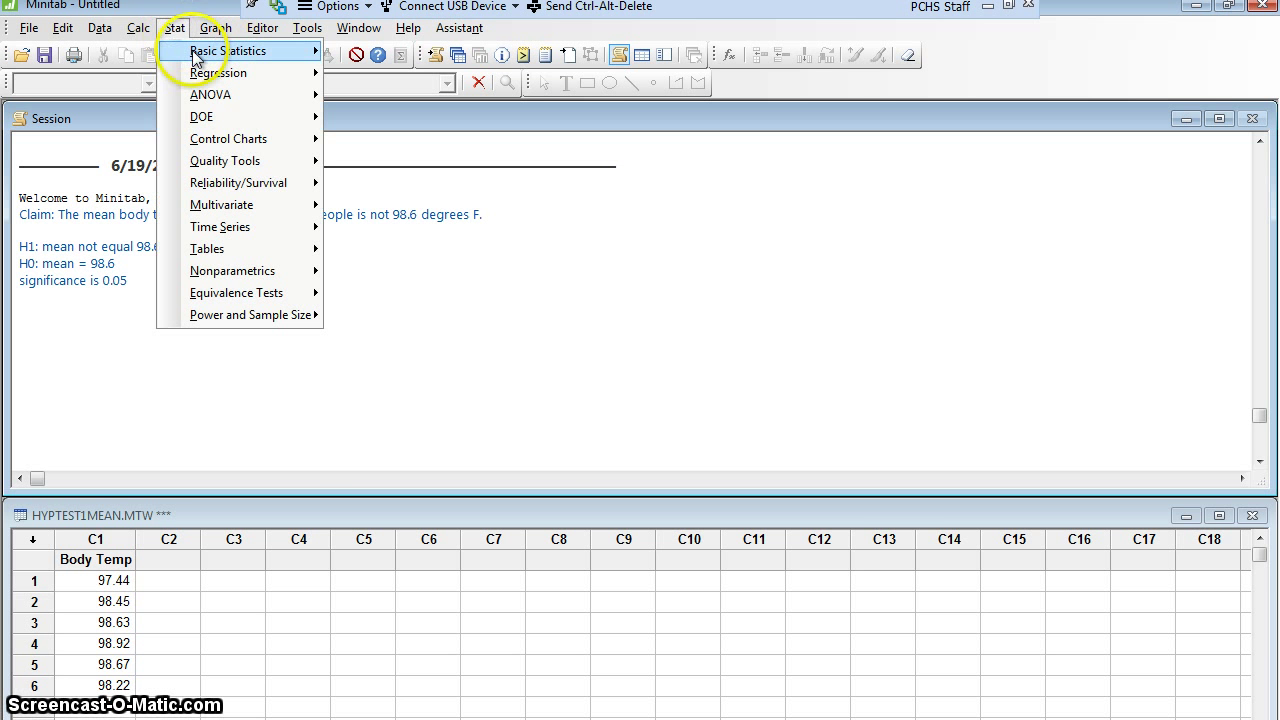
pyautogui.moveTo(194, 58)
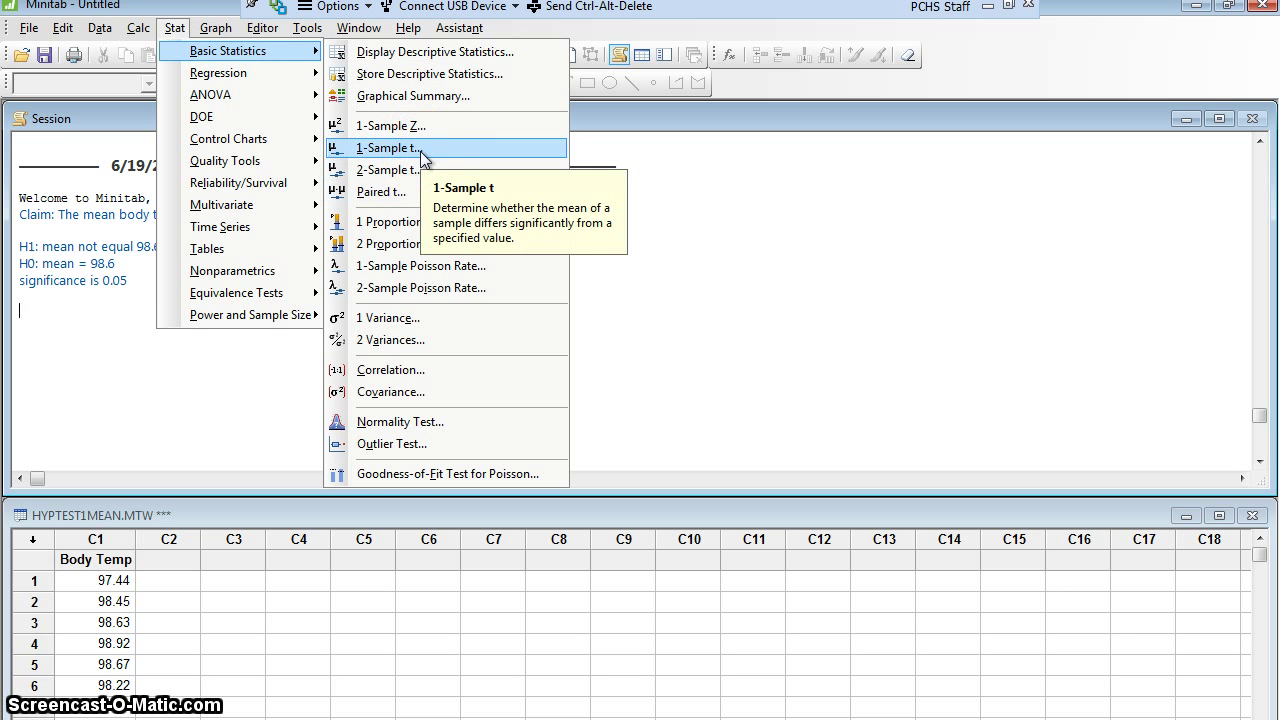
pyautogui.click(421, 160)
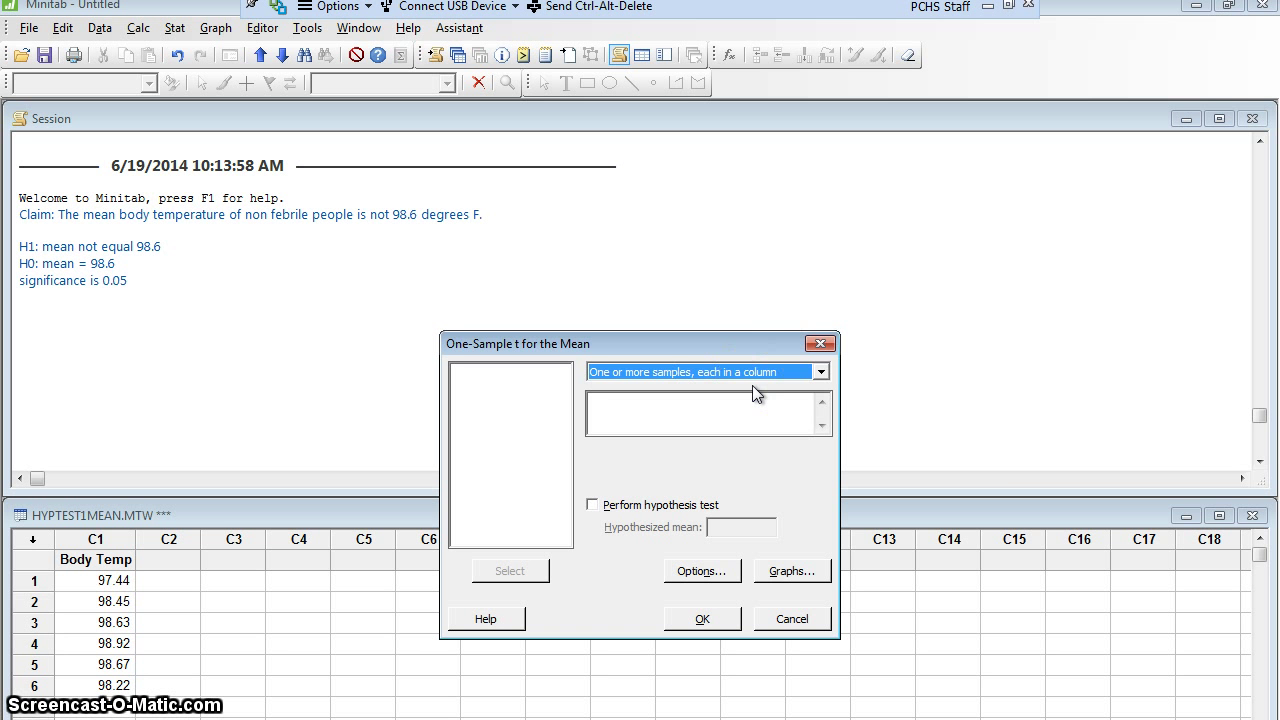
# Use the Body Temp worksheet column as the sample
pyautogui.click(821, 372)
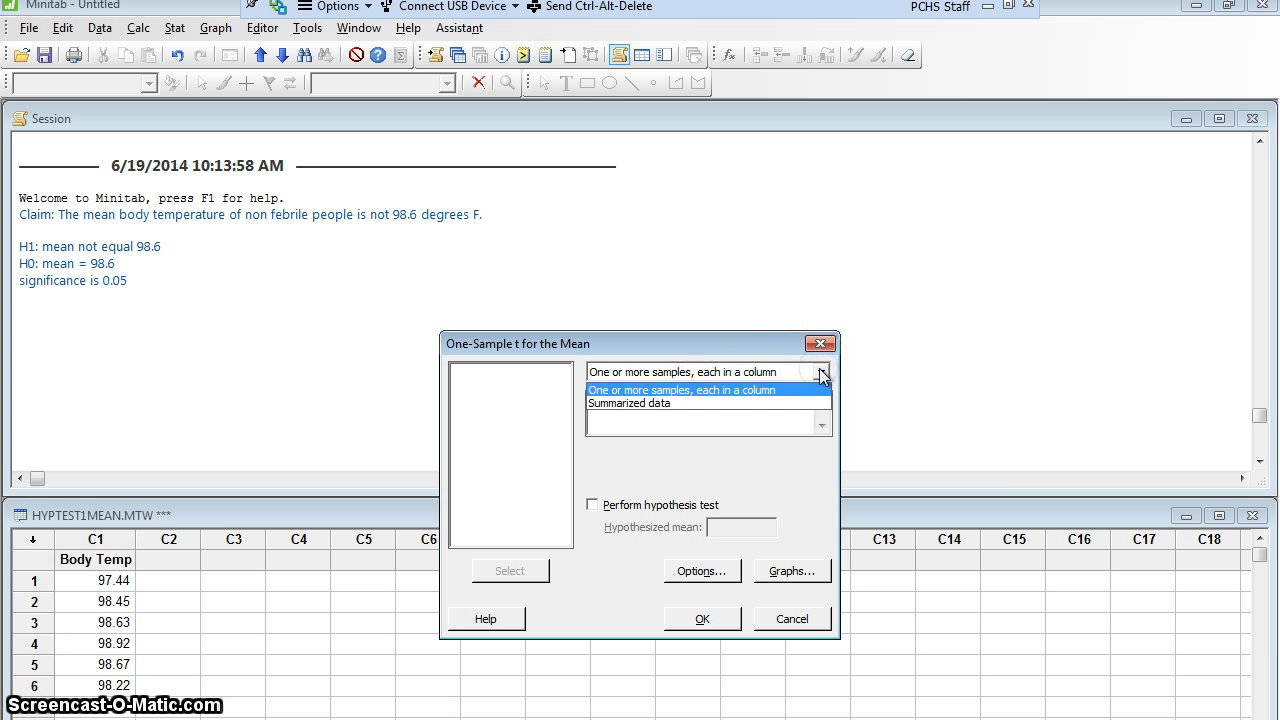
pyautogui.click(821, 372)
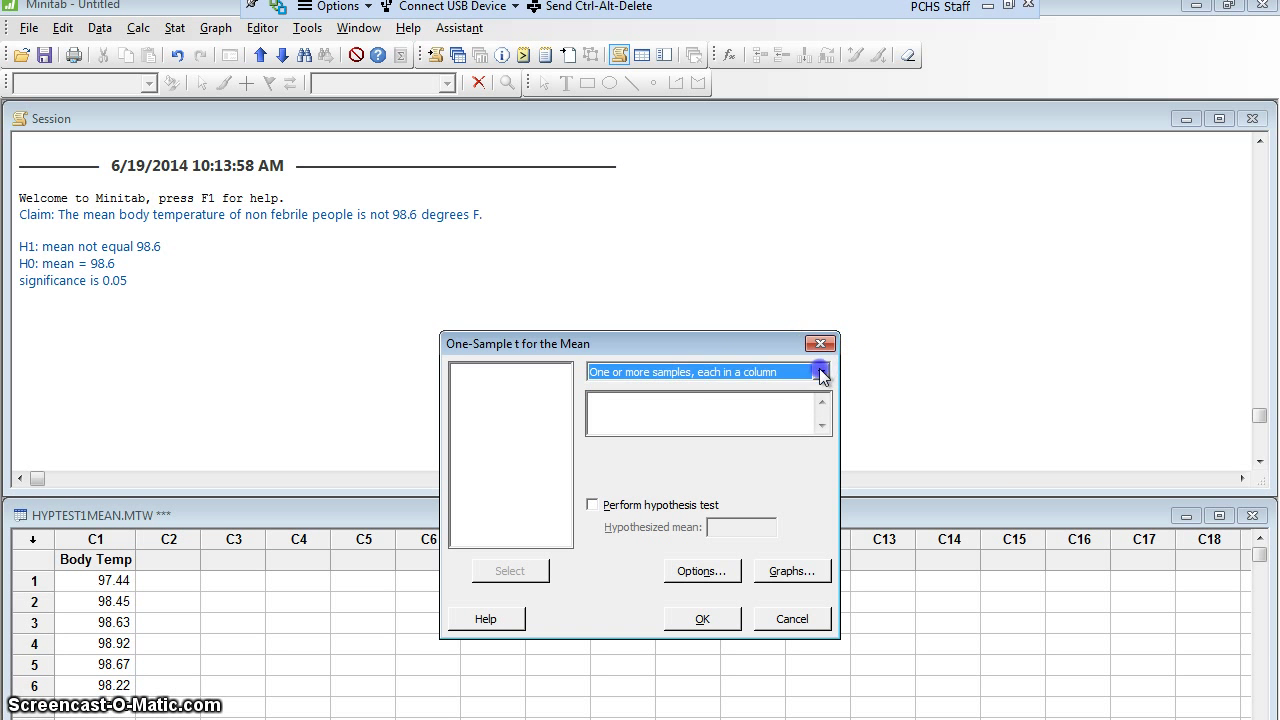
pyautogui.click(738, 410)
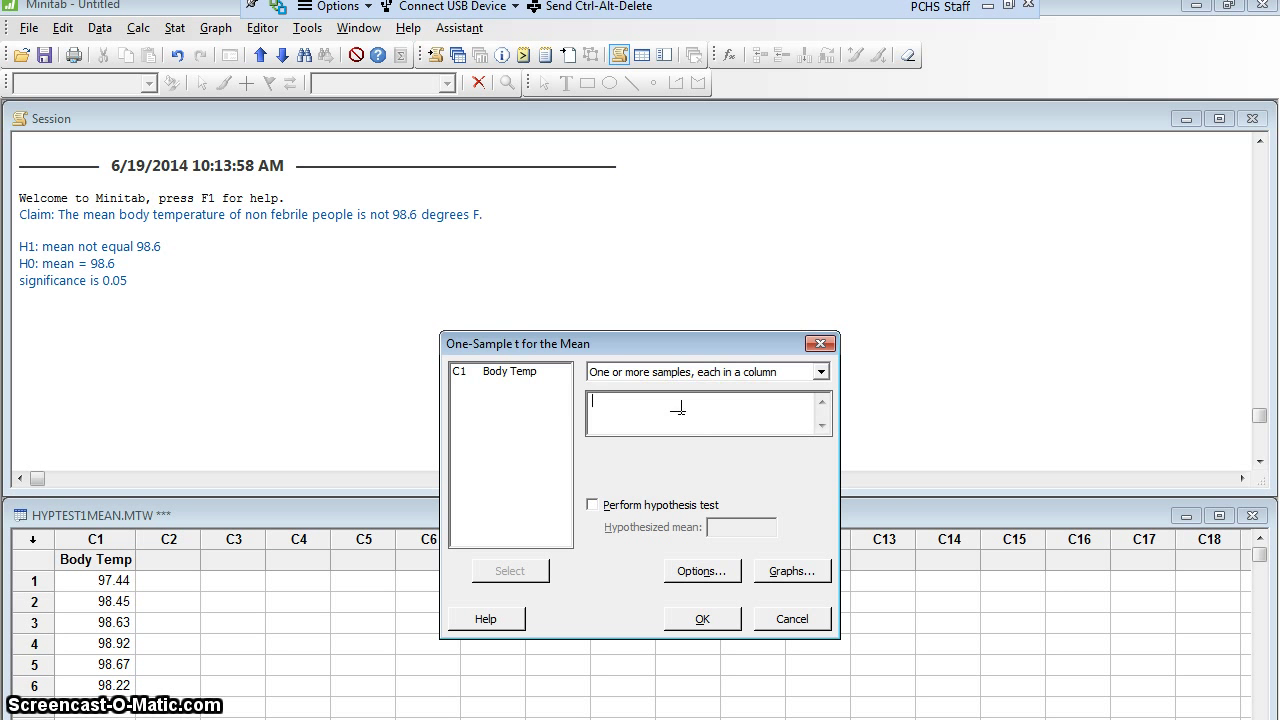
pyautogui.doubleClick(505, 376)
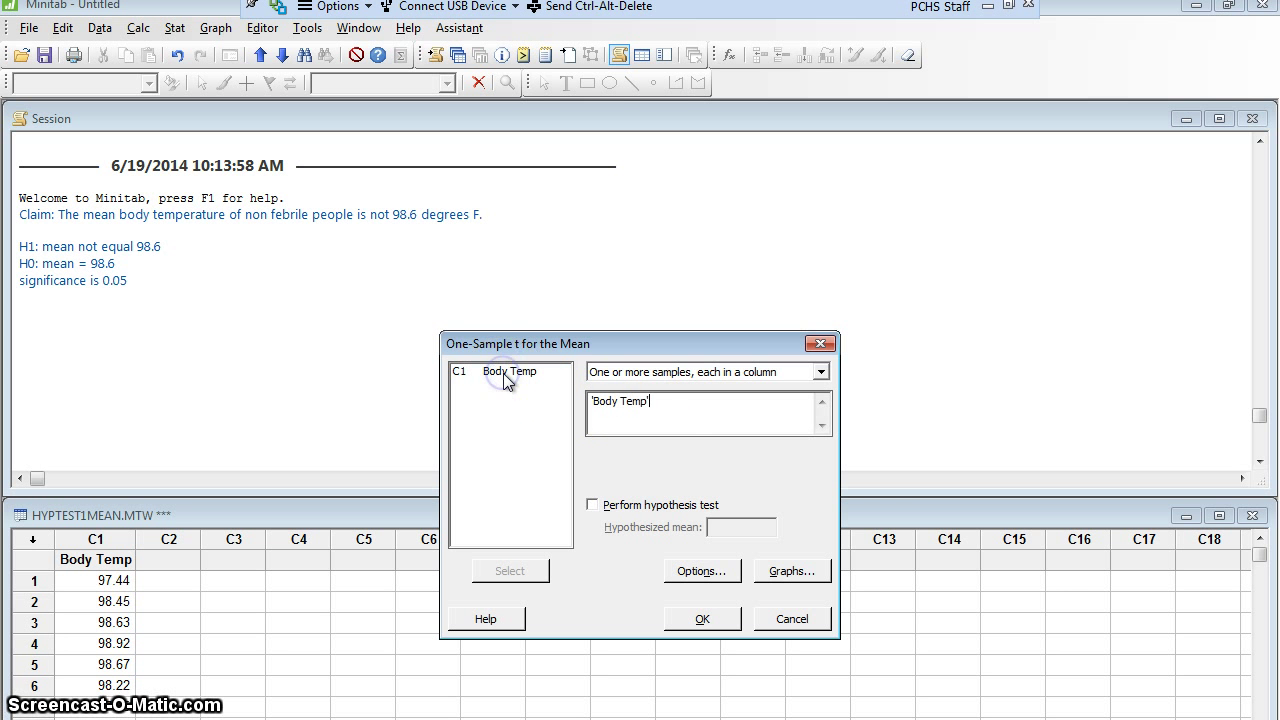
# Test against a hypothesized mean of 98.6, keeping 95.0 confidence and the not-equal alternative
pyautogui.click(592, 505)
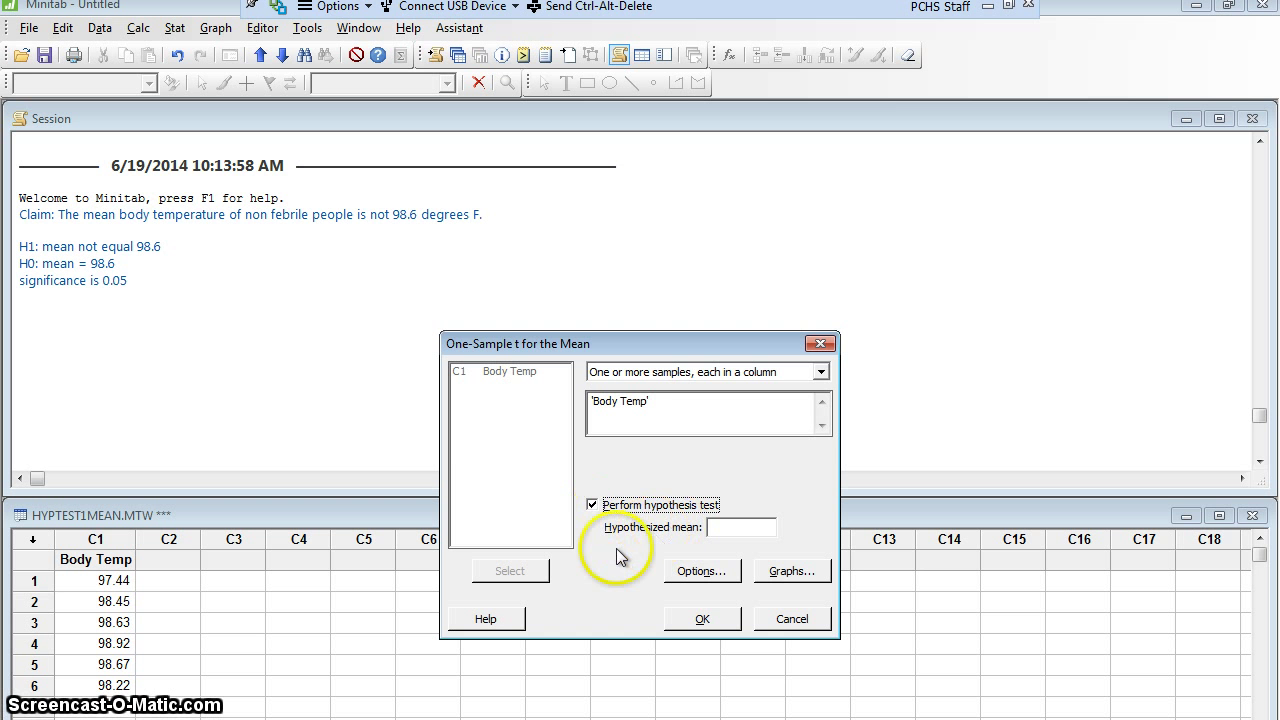
pyautogui.click(718, 529)
pyautogui.write('98.6')
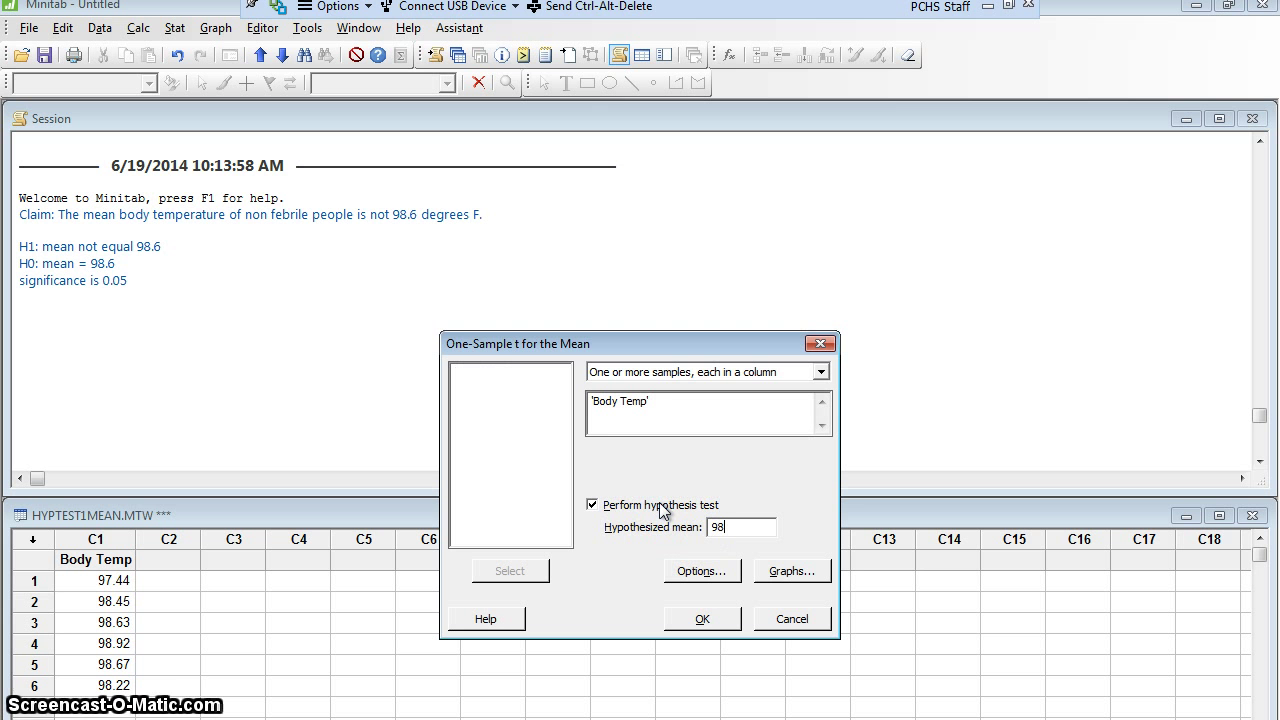
pyautogui.click(701, 569)
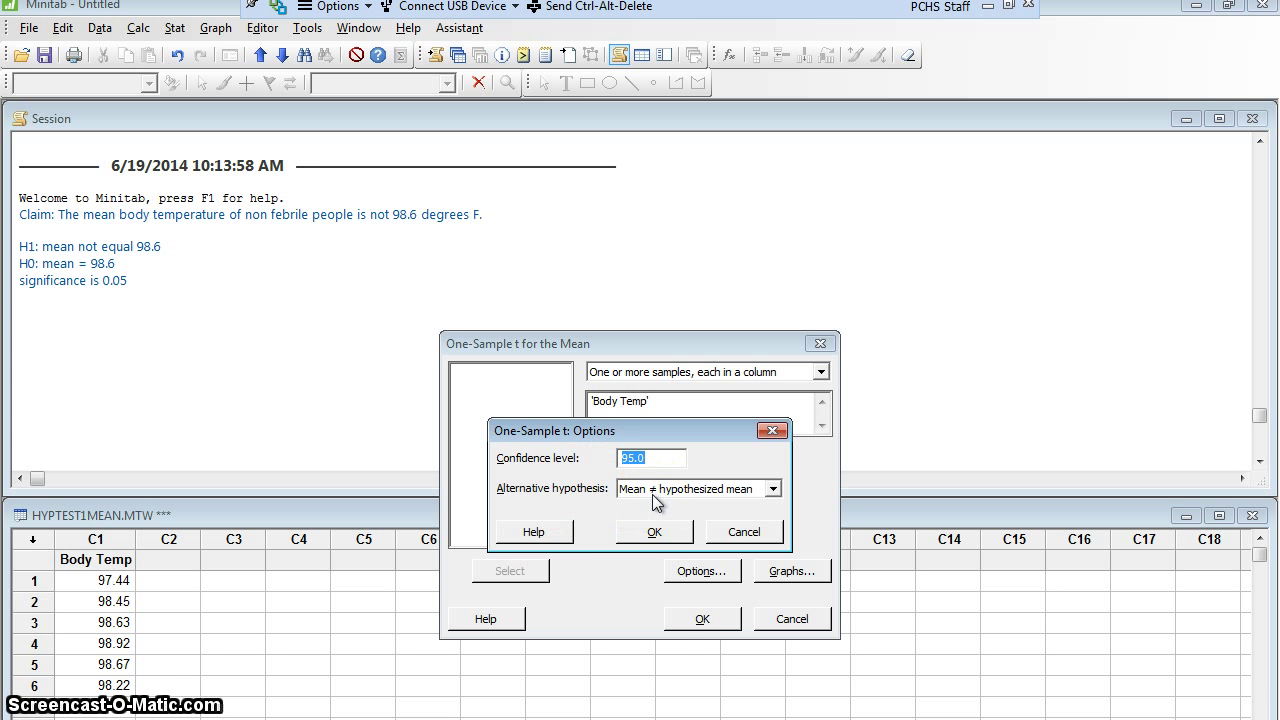
pyautogui.click(655, 531)
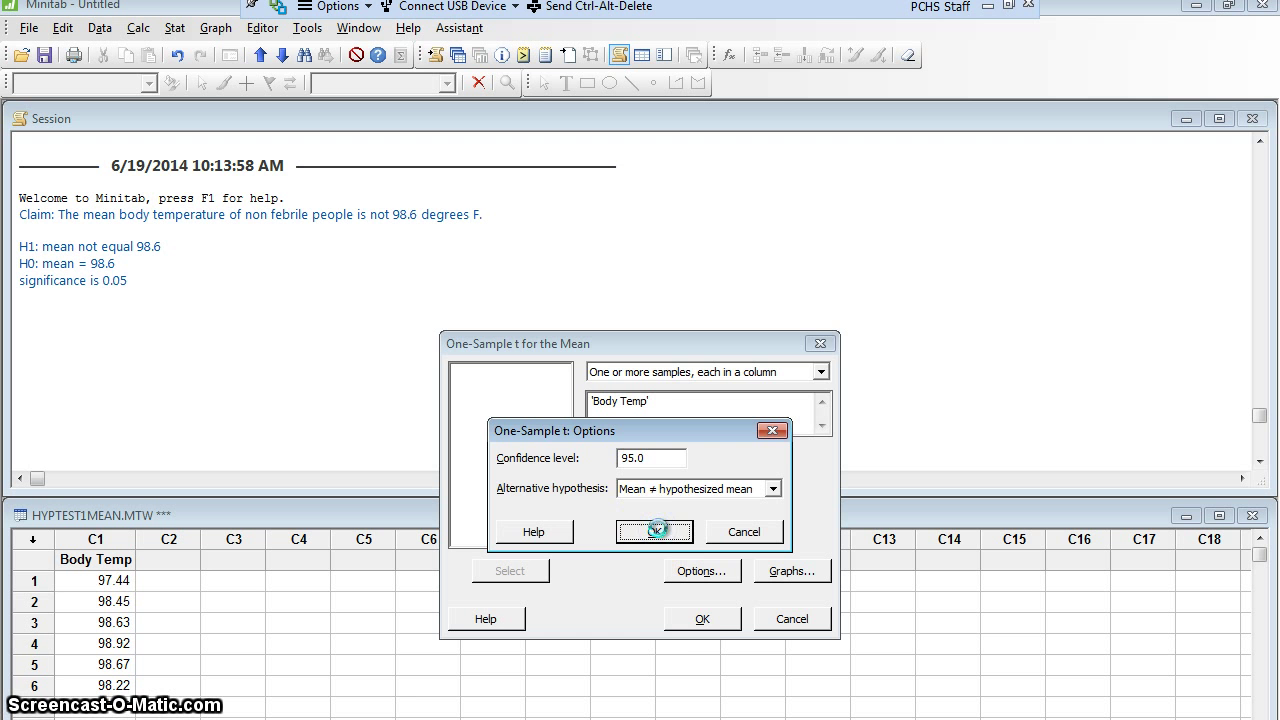
# Run the Body Temp t test and place the cursor on a blank line below the results
pyautogui.click(704, 617)
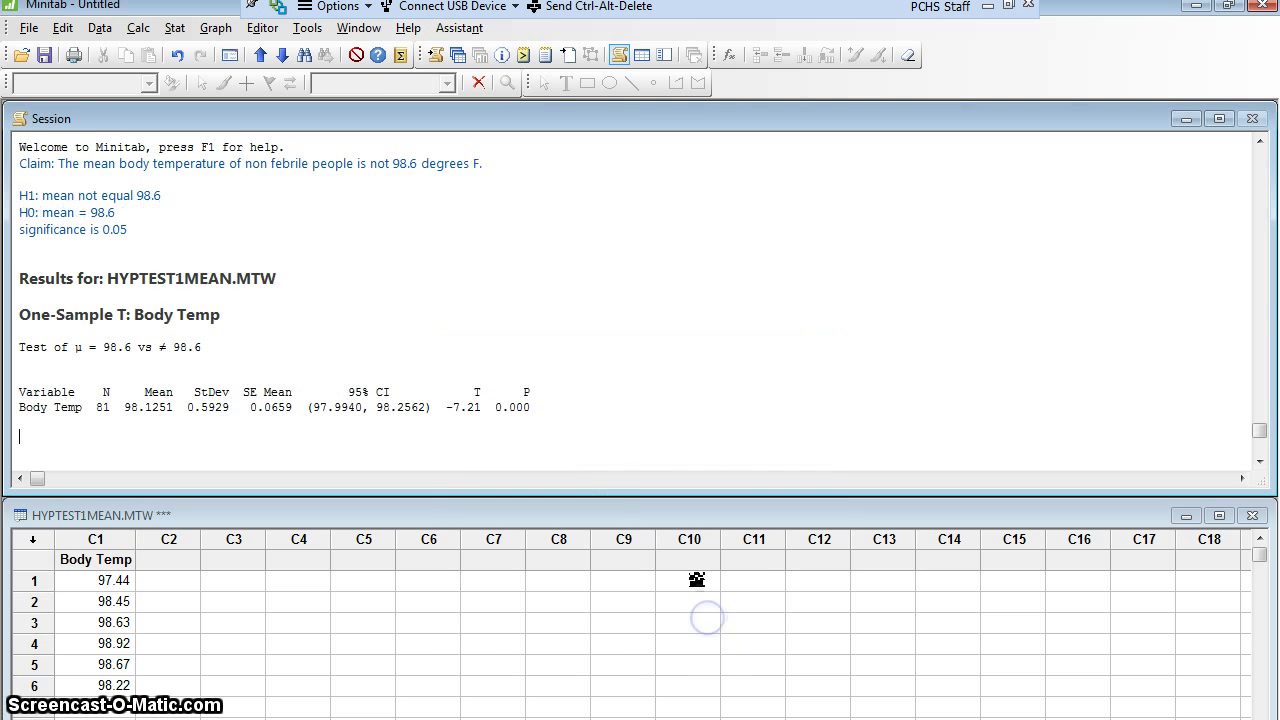
pyautogui.click(796, 327)
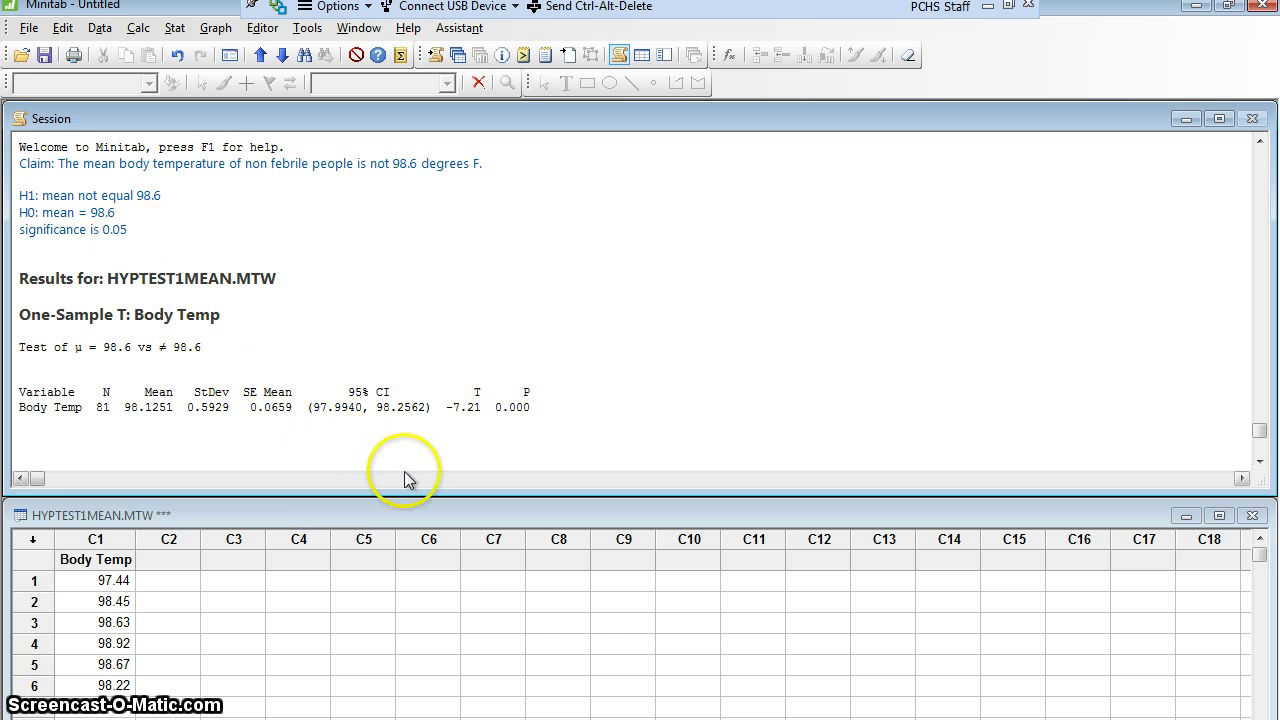
# Write 'The P is low, the null must go.', 'Reject the null hypothesis.', 'Accept the alternative.' on separate lines
pyautogui.write('The ')
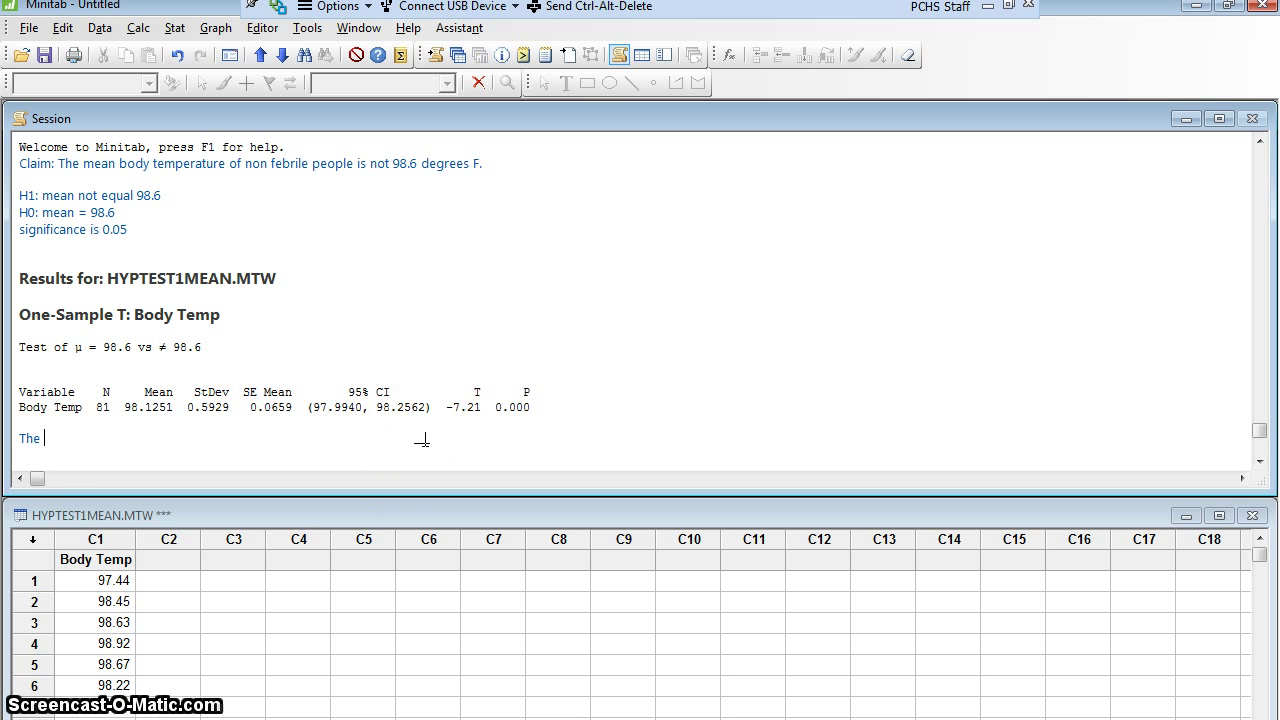
pyautogui.write('P is low, t')
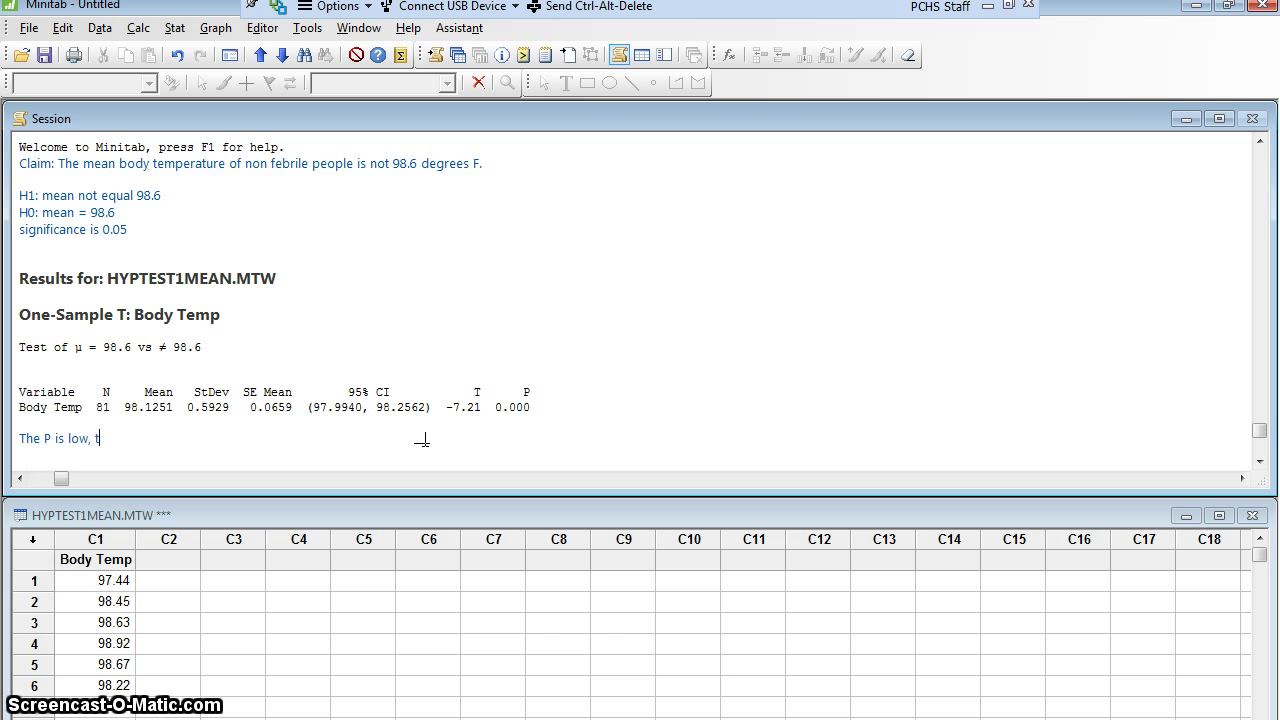
pyautogui.write('he null must go.')
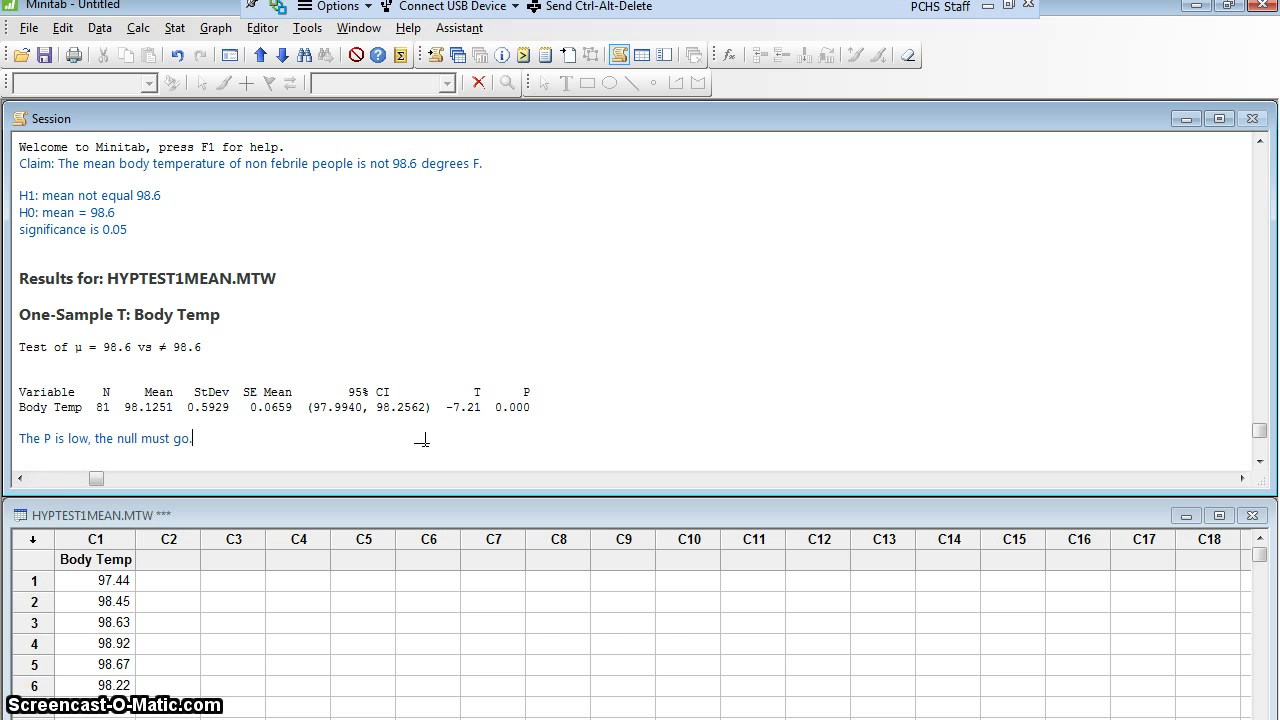
pyautogui.press('Return')
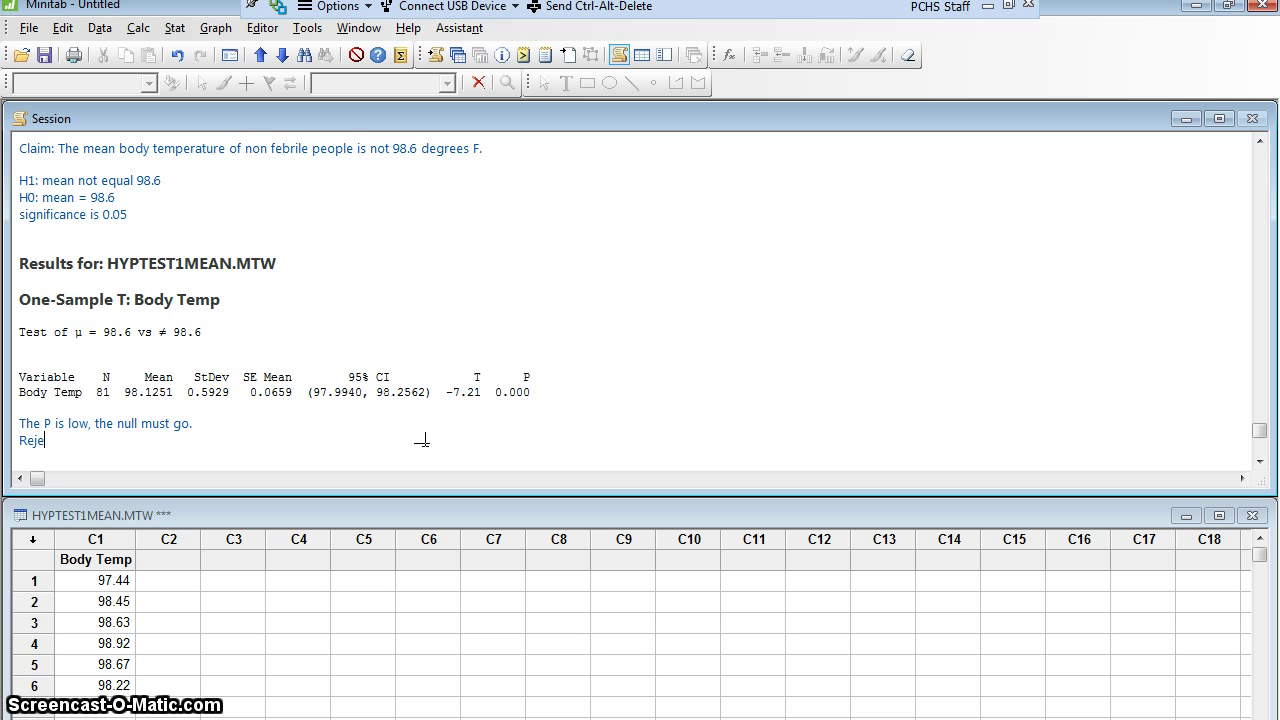
pyautogui.write('ct the null hyp')
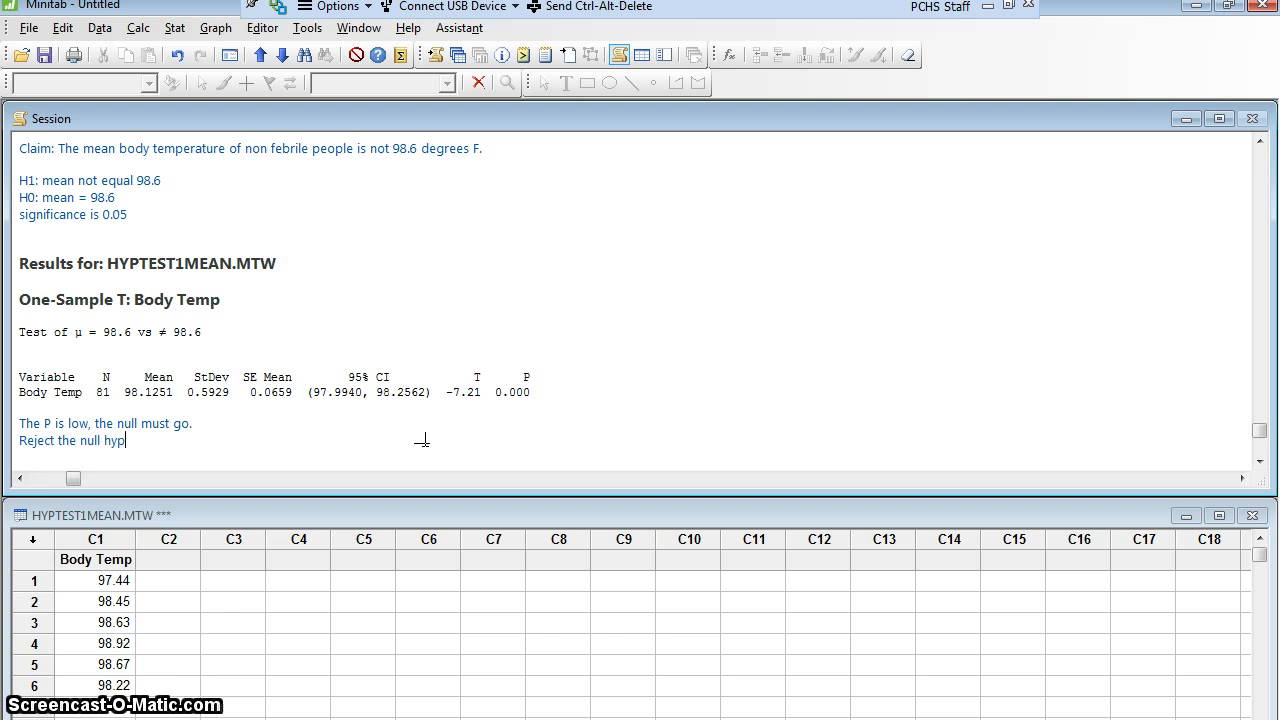
pyautogui.write('othesis')
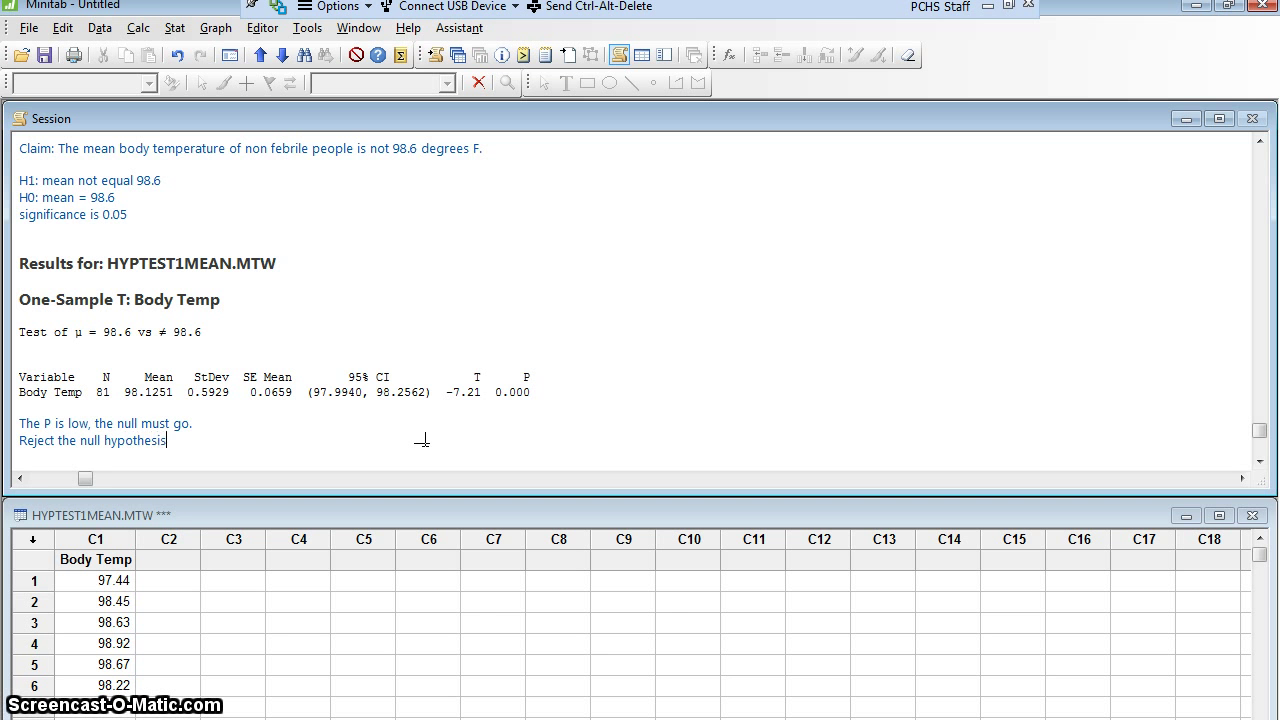
pyautogui.write('.')
pyautogui.press('Return')
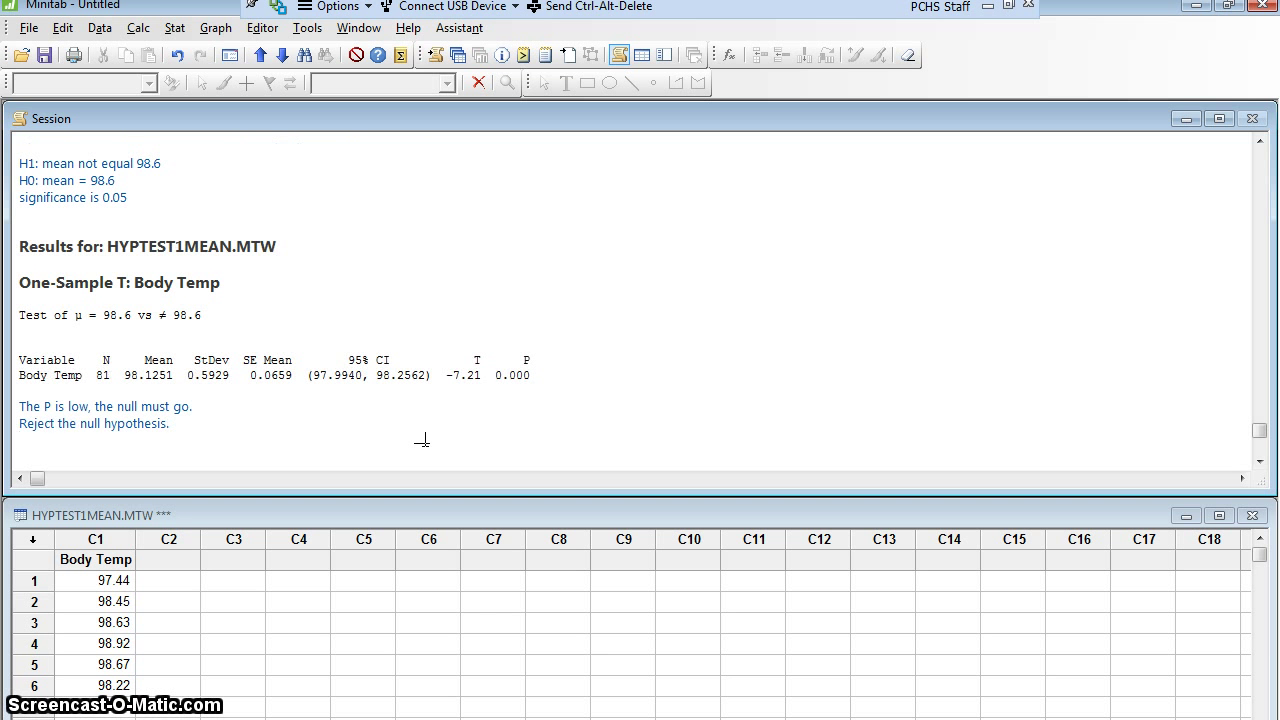
pyautogui.write('Acc')
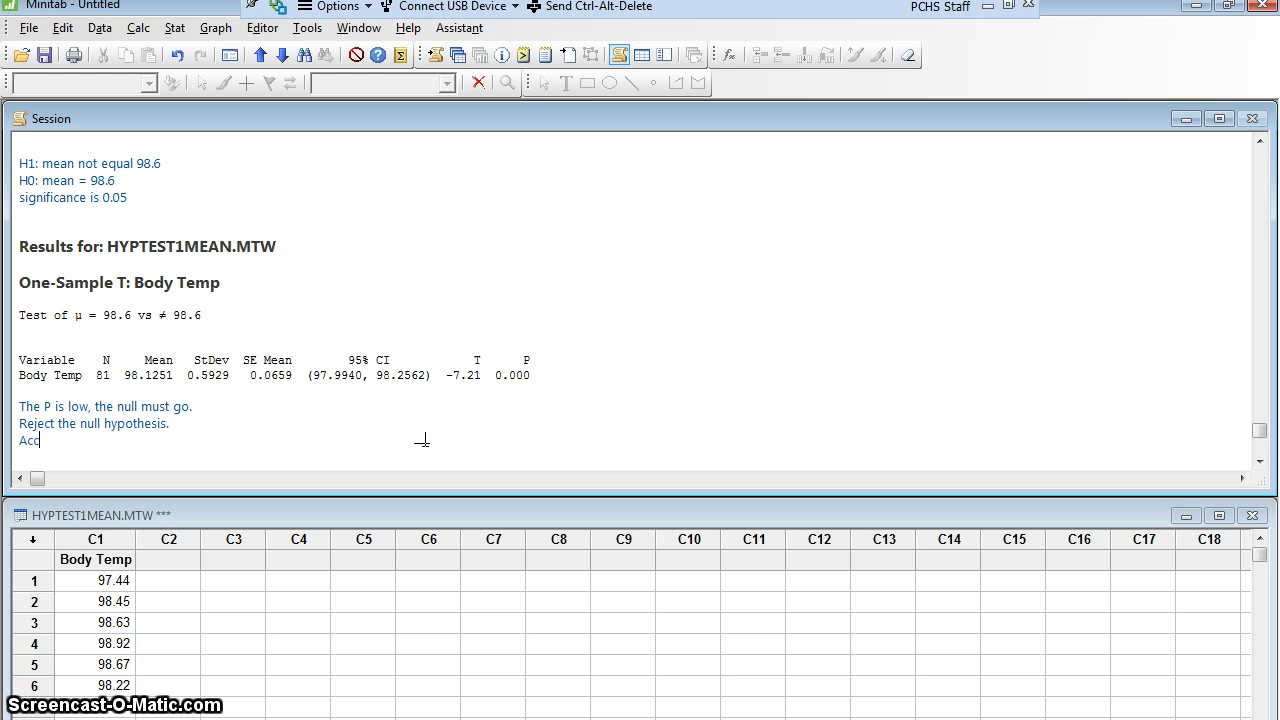
pyautogui.write('ept the ol')
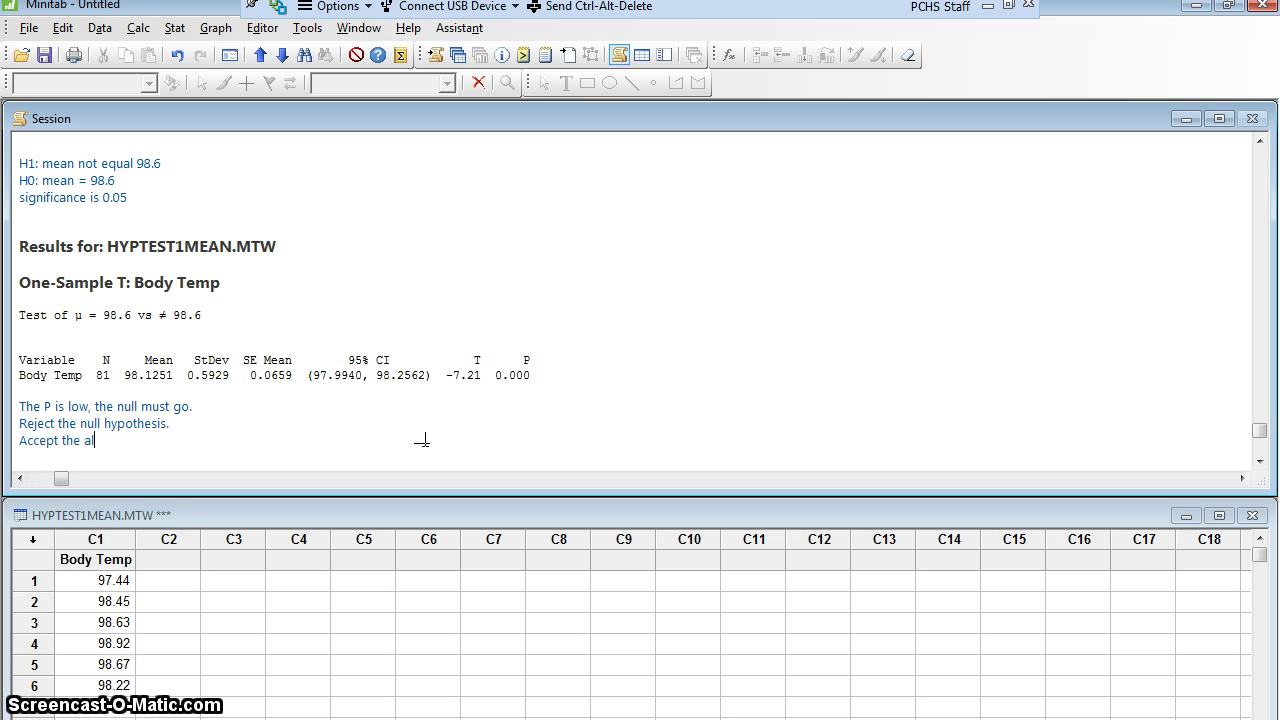
pyautogui.write('ternativ')
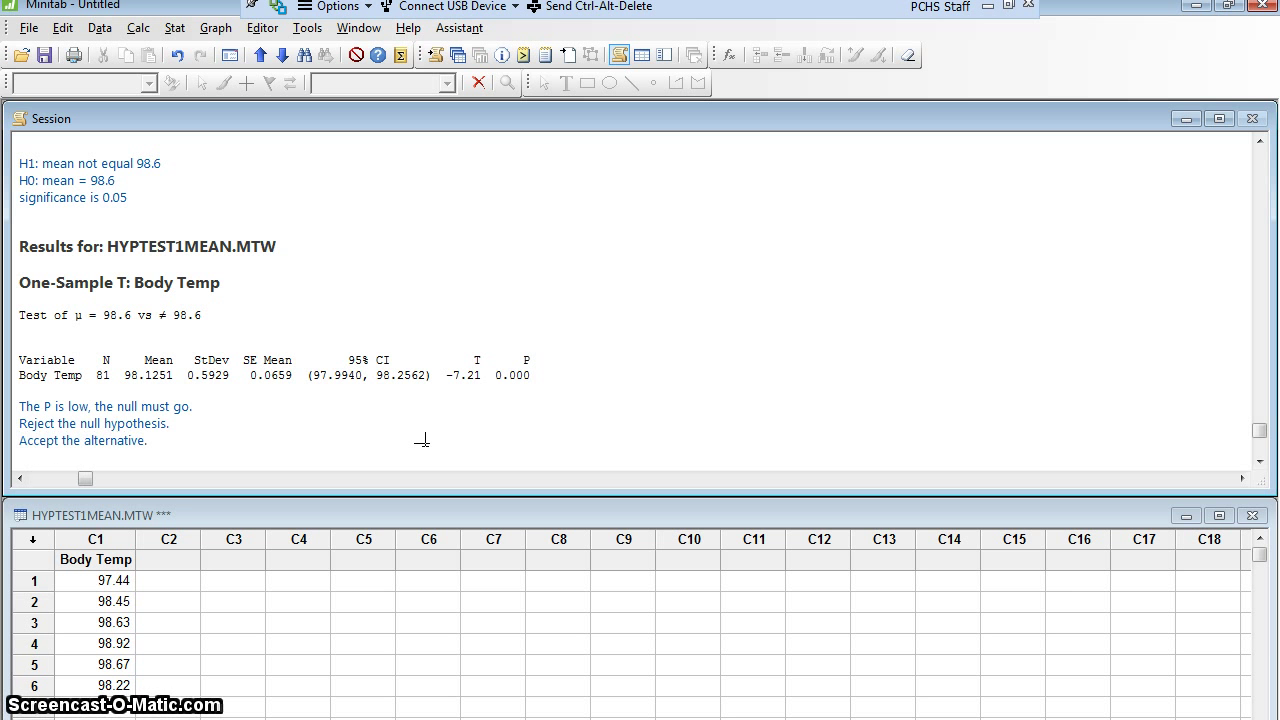
pyautogui.write('e.')
pyautogui.press('Return')
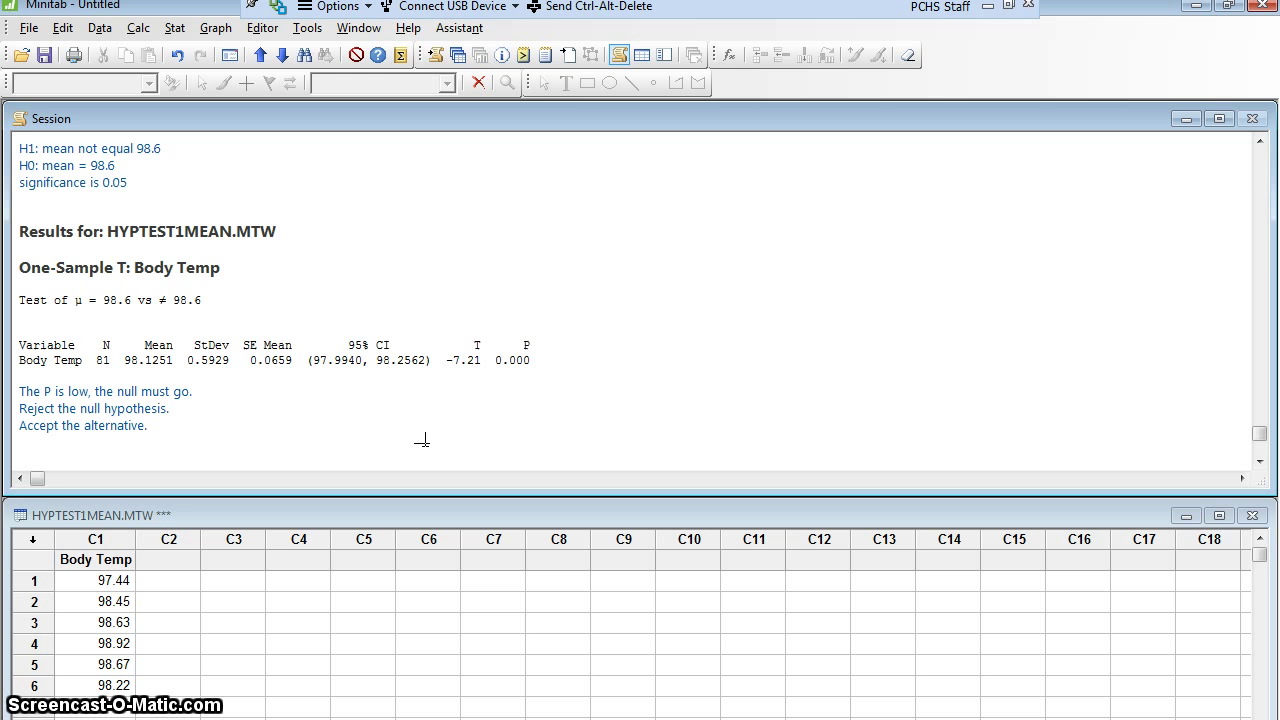
pyautogui.press('Return')
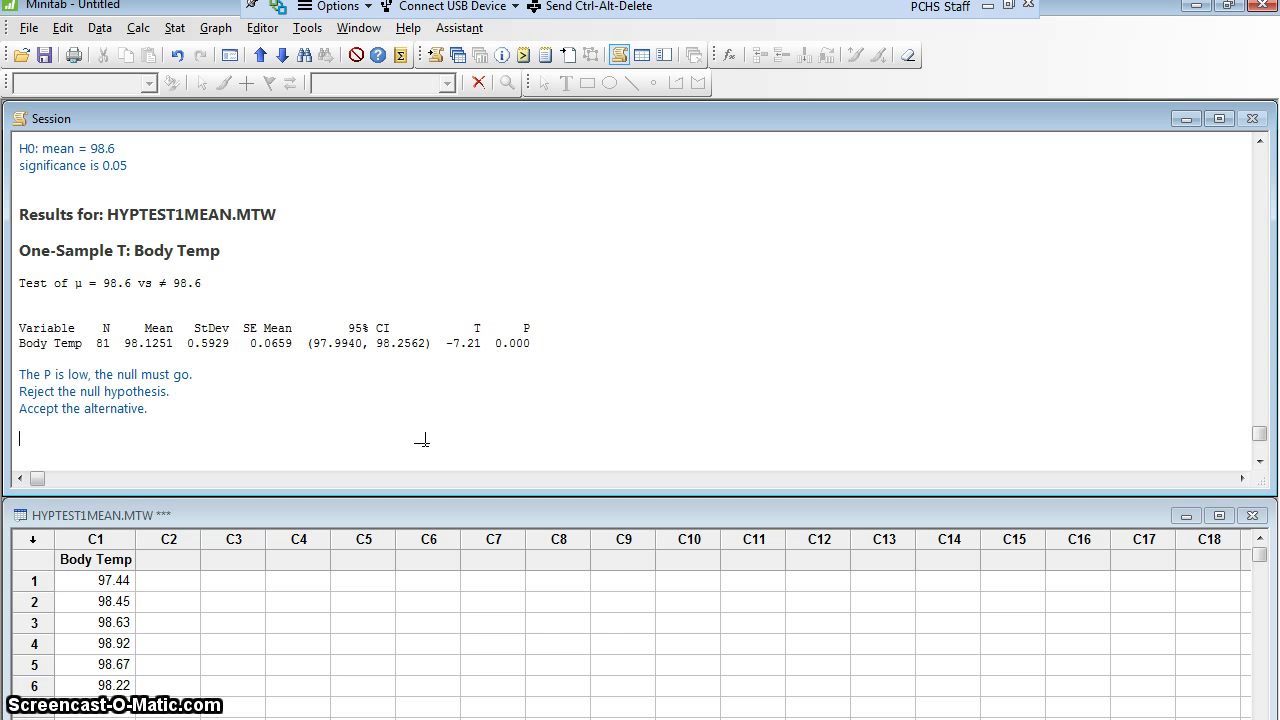
# Begin the final line: 'There is sufficient evidence to warrant the claim that the mean body temperature...'
pyautogui.write('There i')
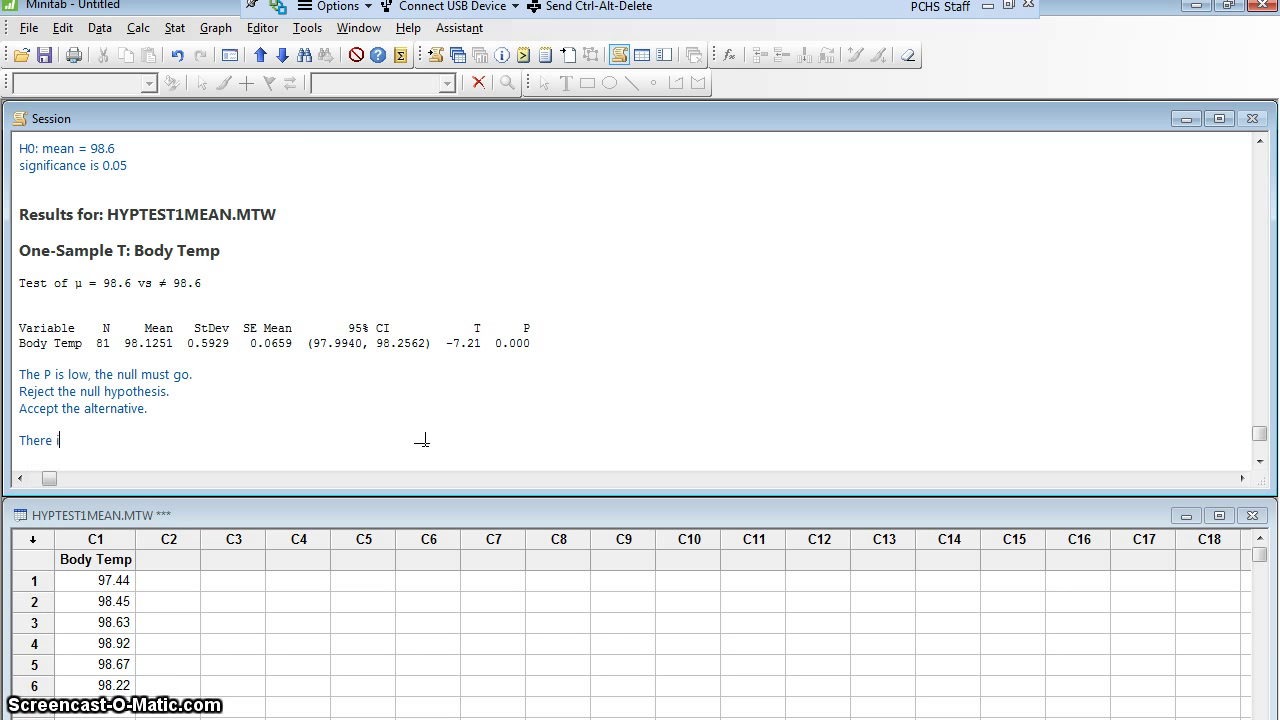
pyautogui.write('s sufficient')
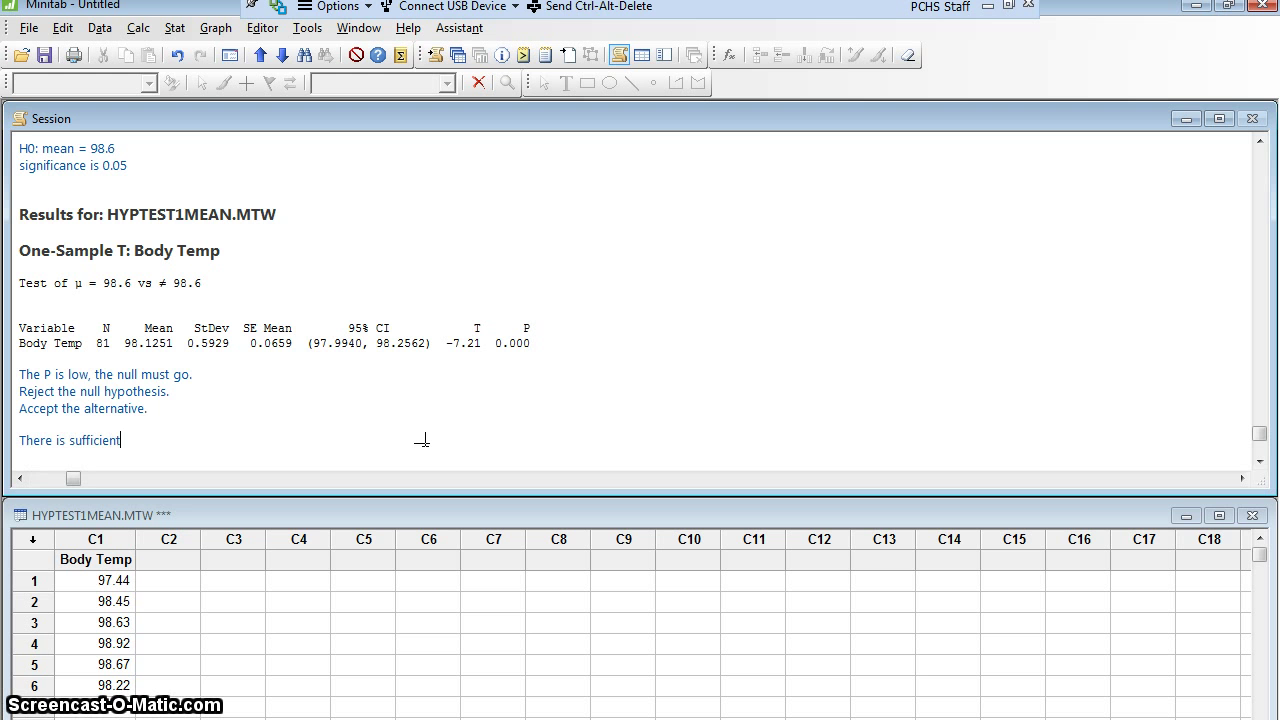
pyautogui.write(' evidence')
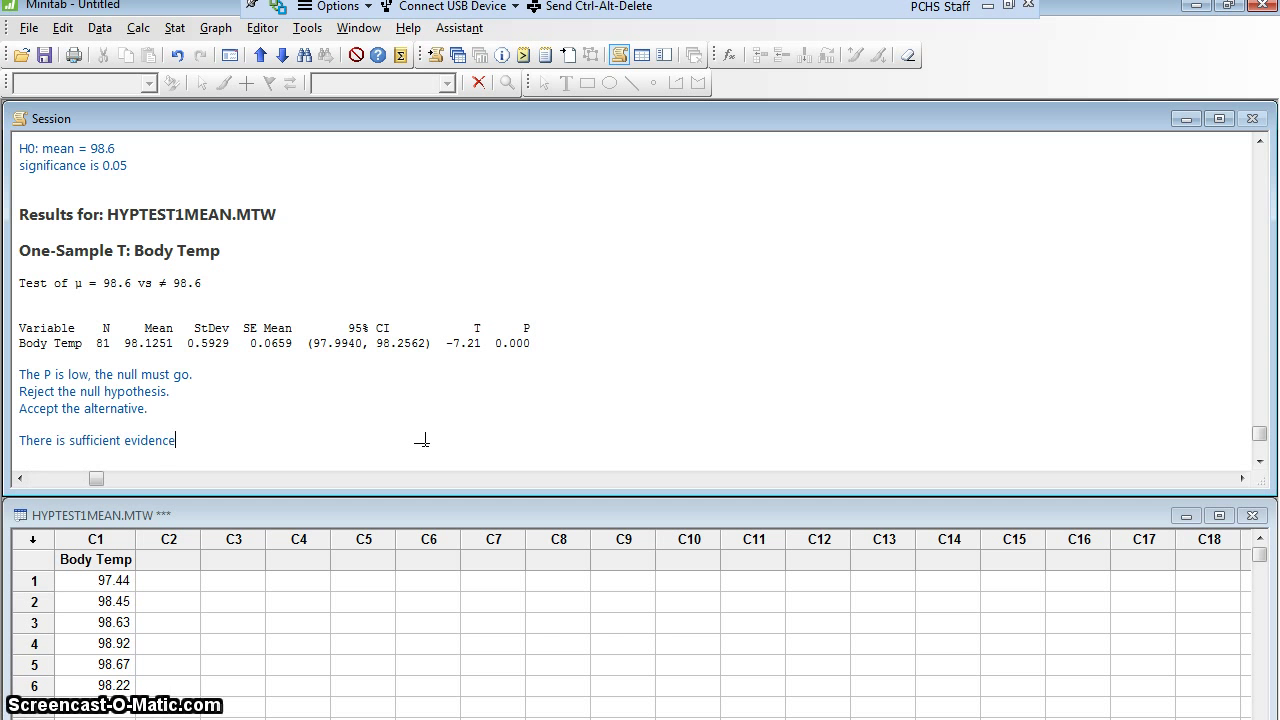
pyautogui.write(' that the o warrant t')
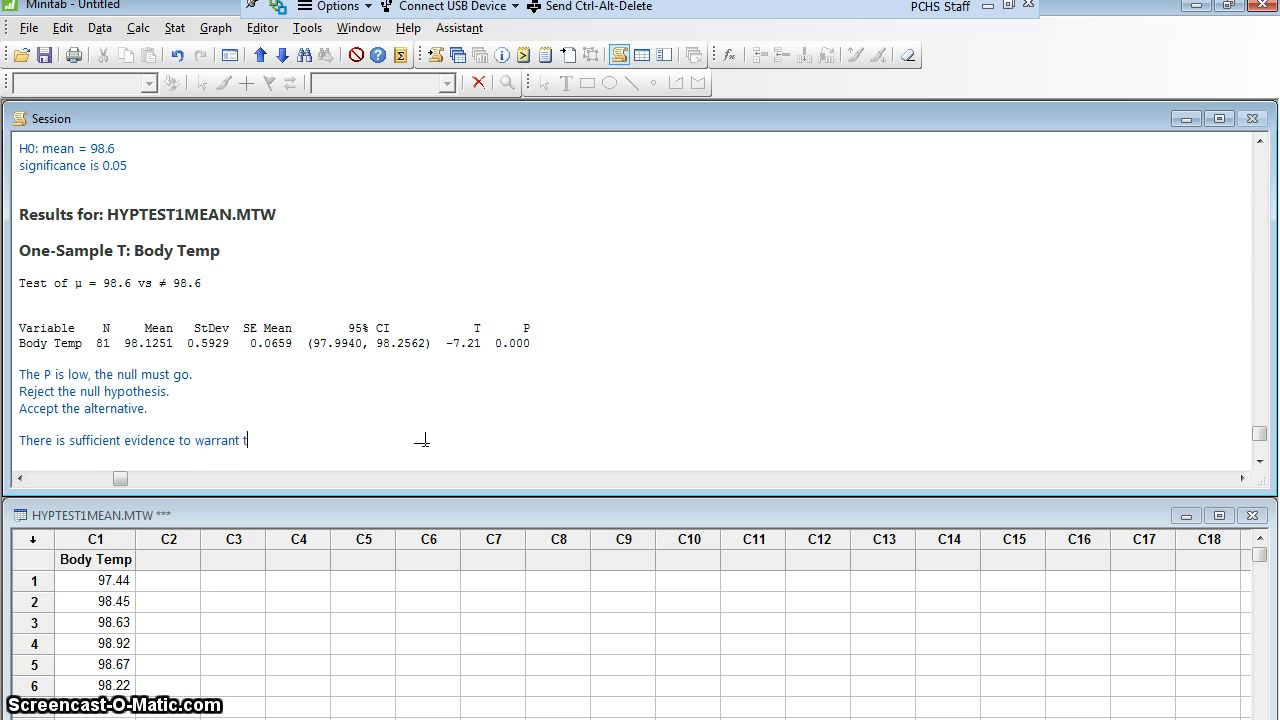
pyautogui.write('he claim that the me')
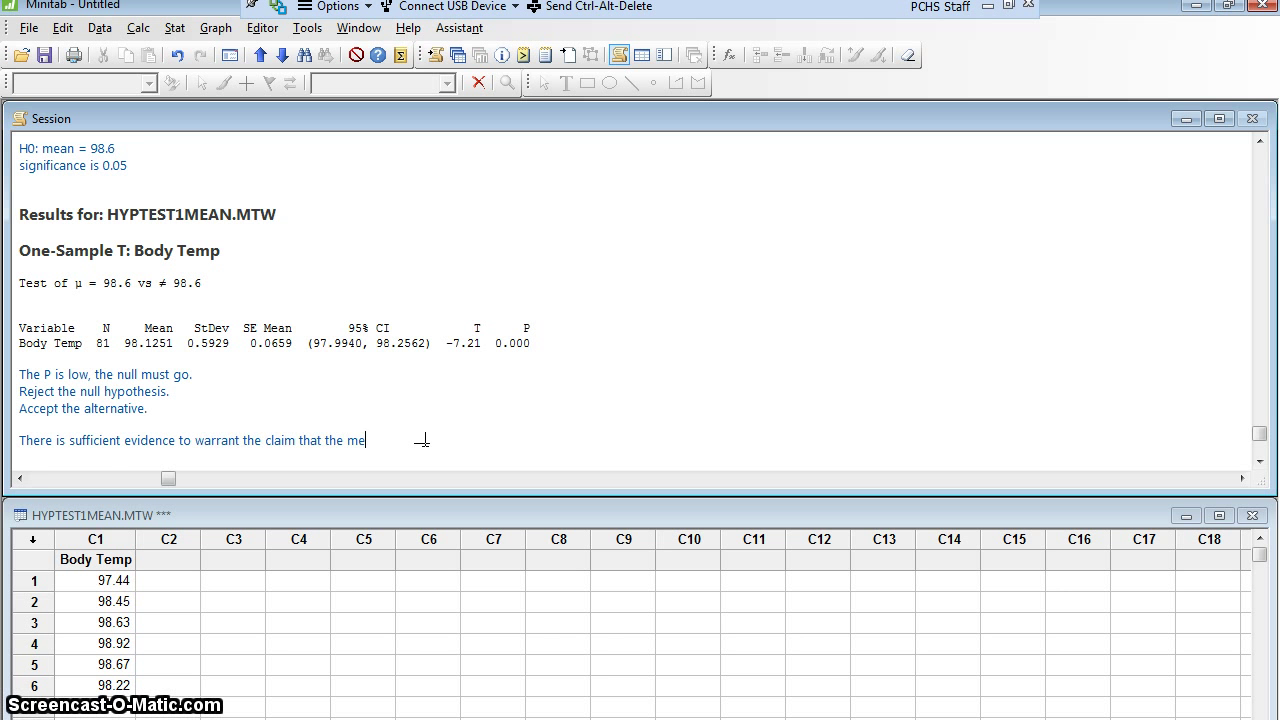
pyautogui.write('an body tempe')
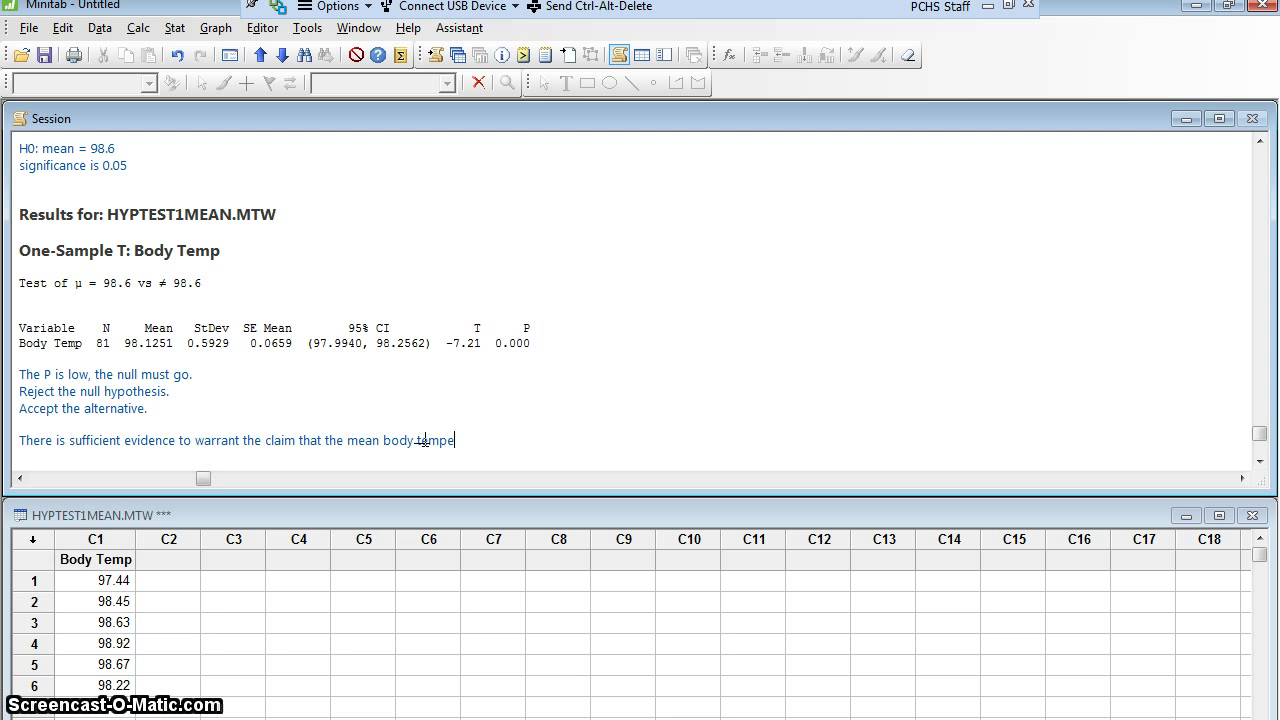
pyautogui.write('rature of non')
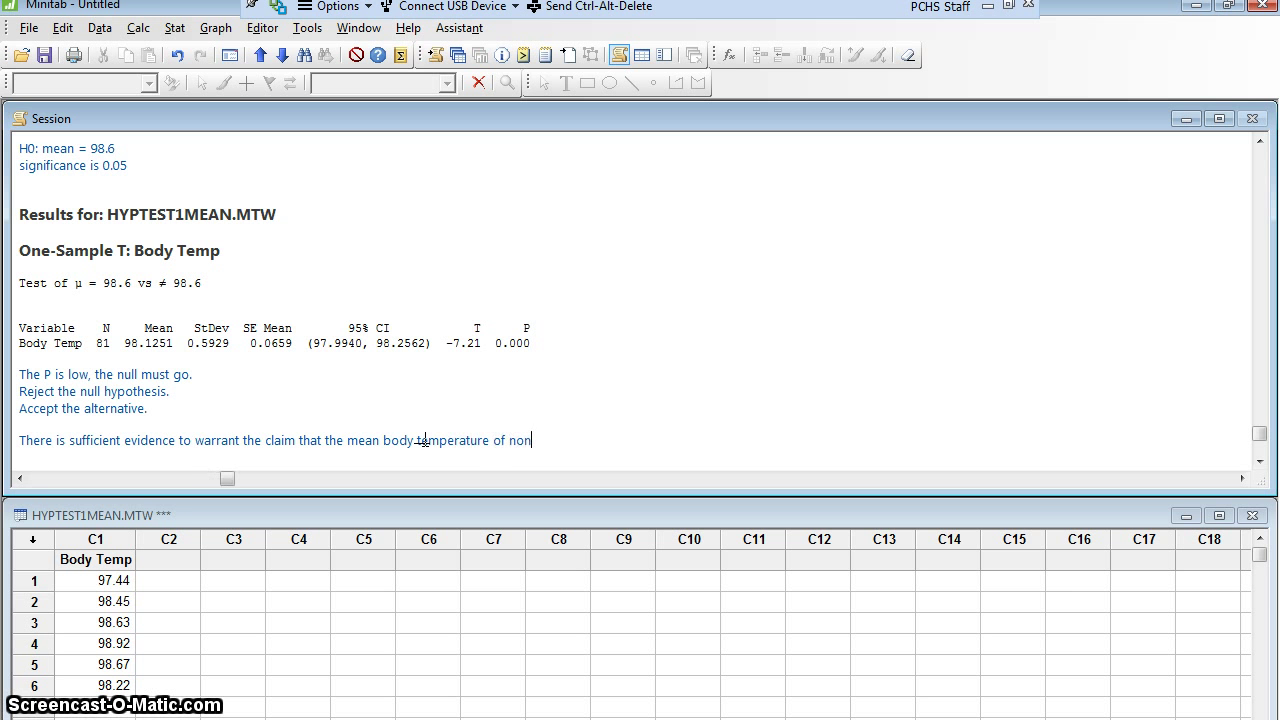
pyautogui.write(' febrile people is not 98.6')
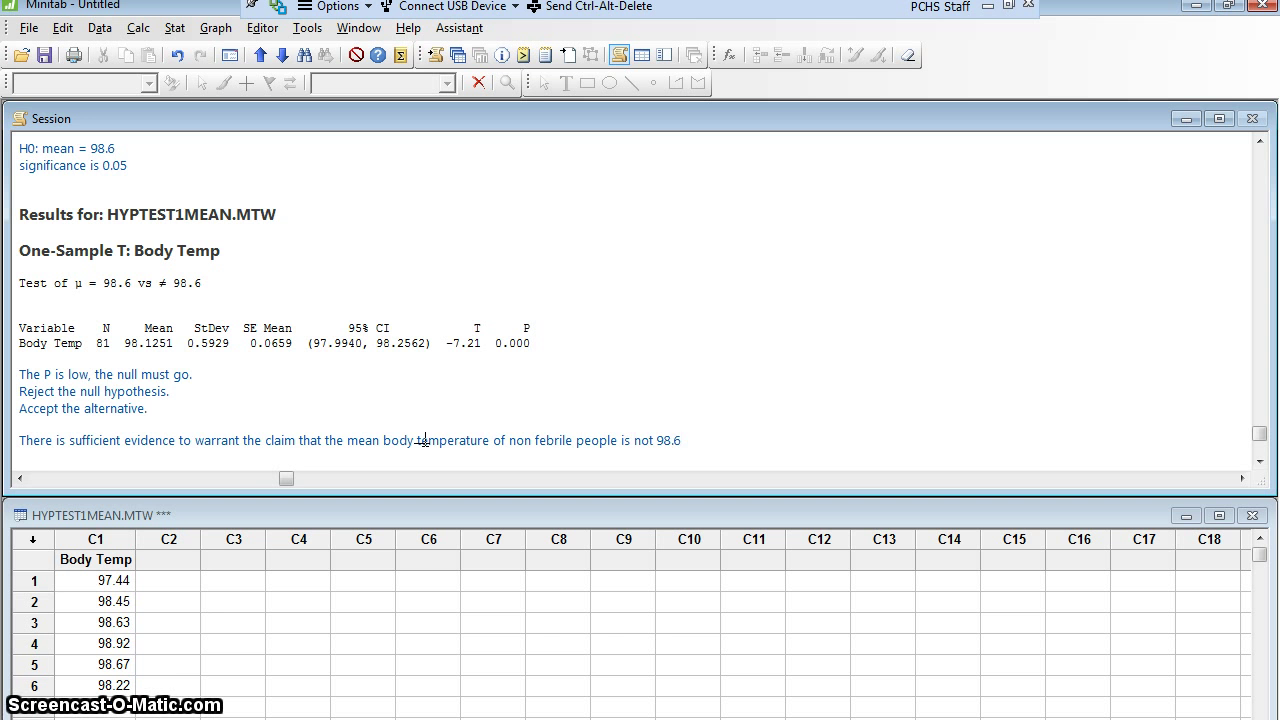
pyautogui.write(' degrees')
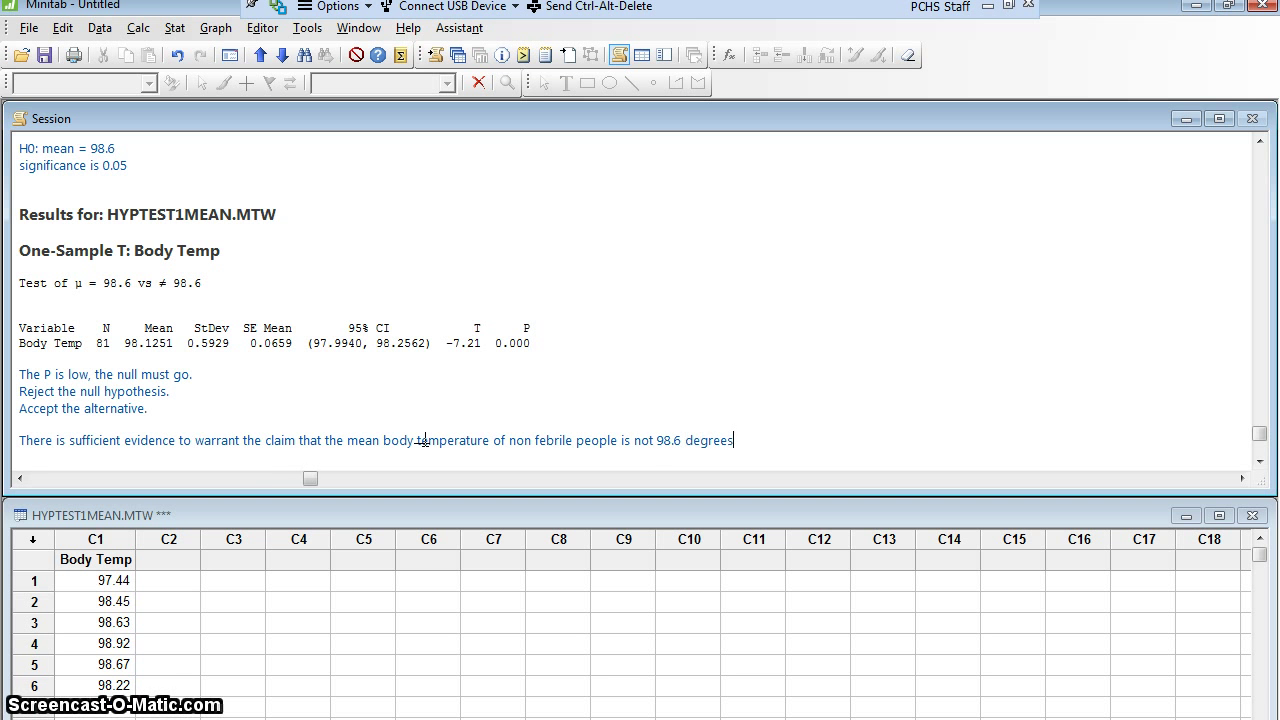
pyautogui.write(' F.')
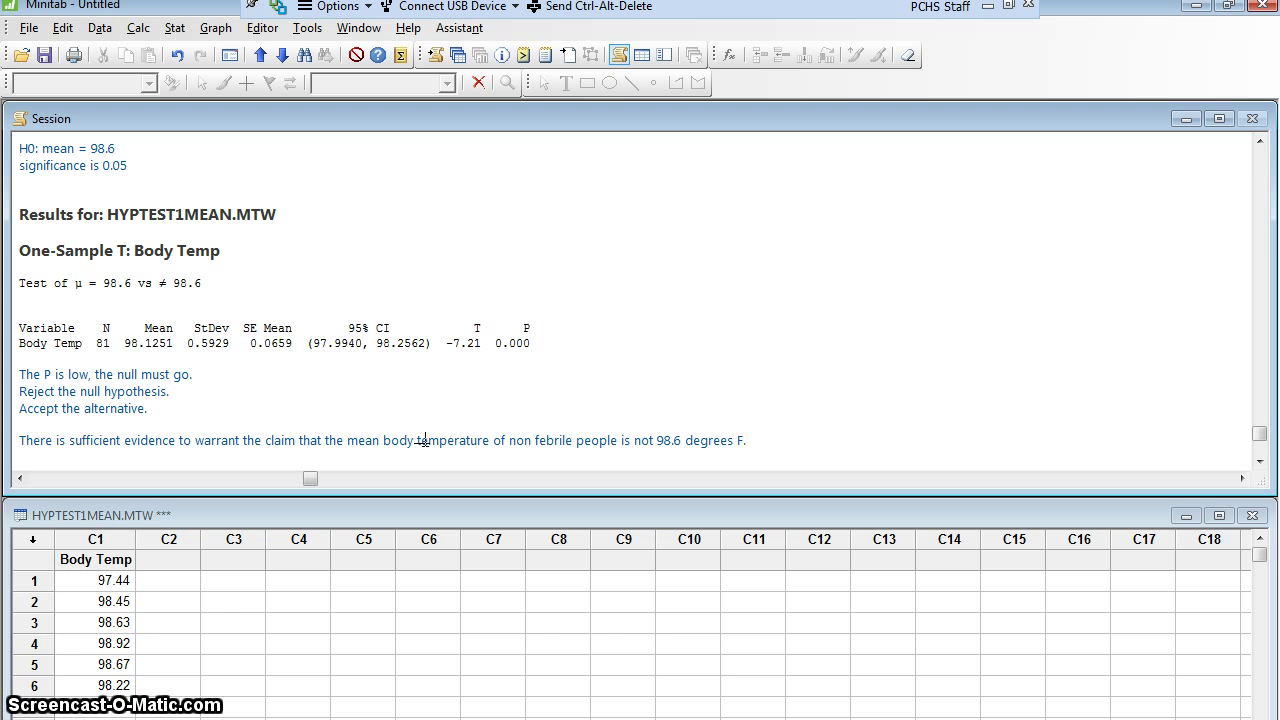